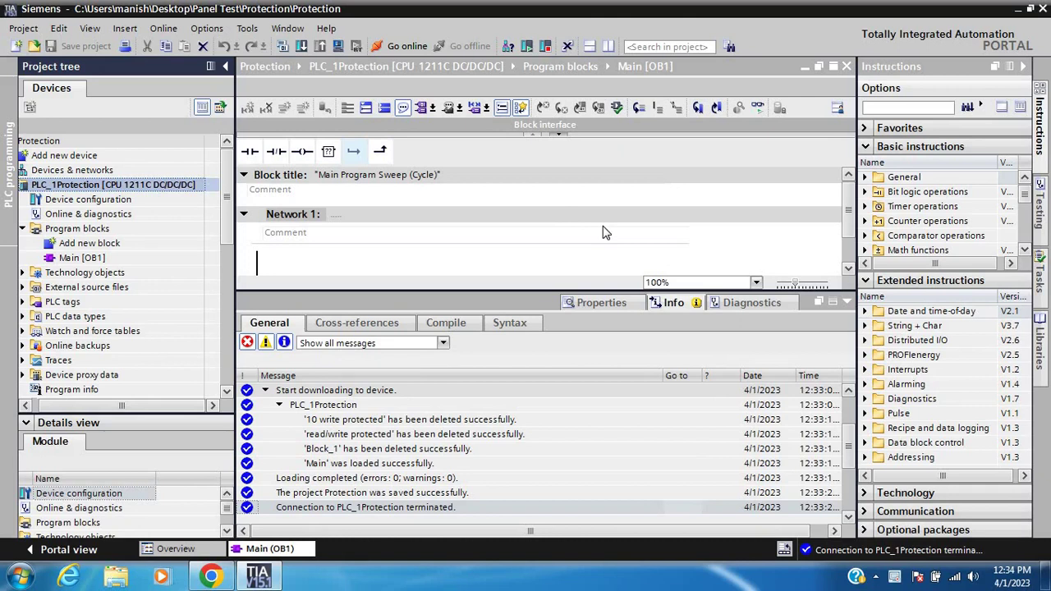
Add a new Function (FC) block named Block_1 in LAD and open it
click(848, 270)
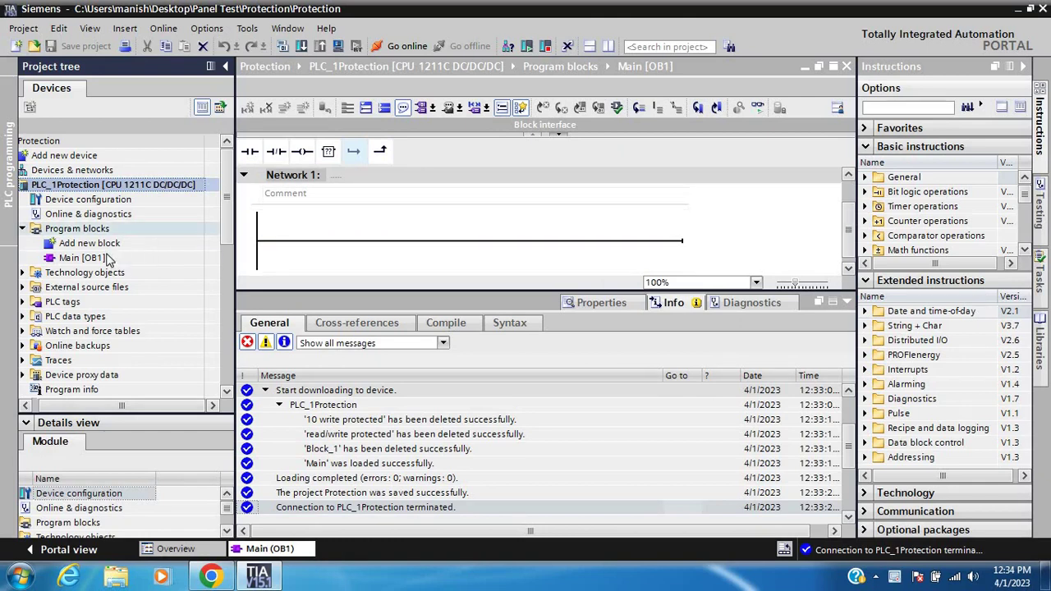
click(104, 249)
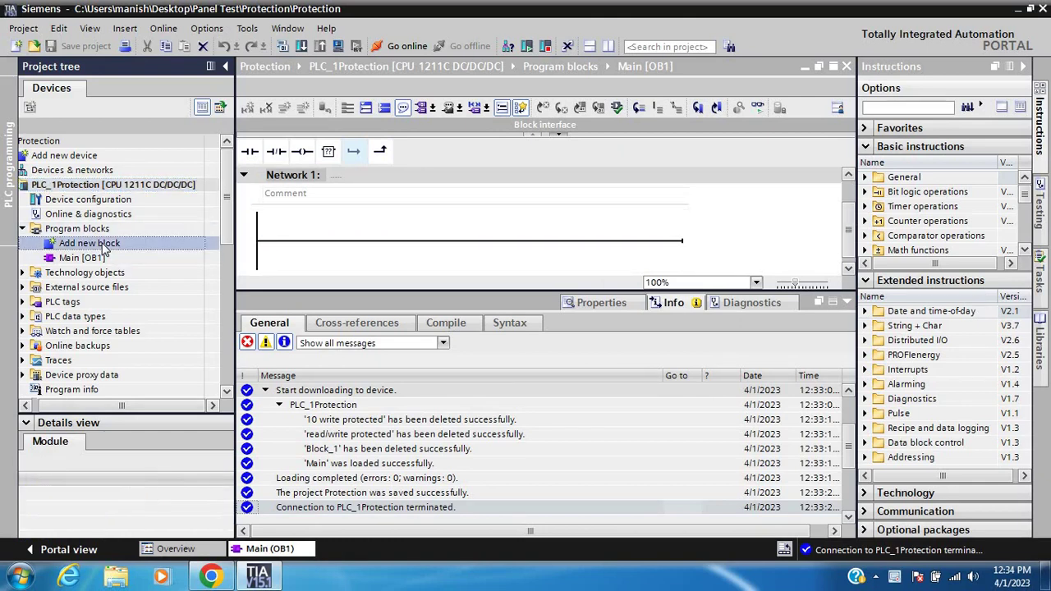
double_click(100, 244)
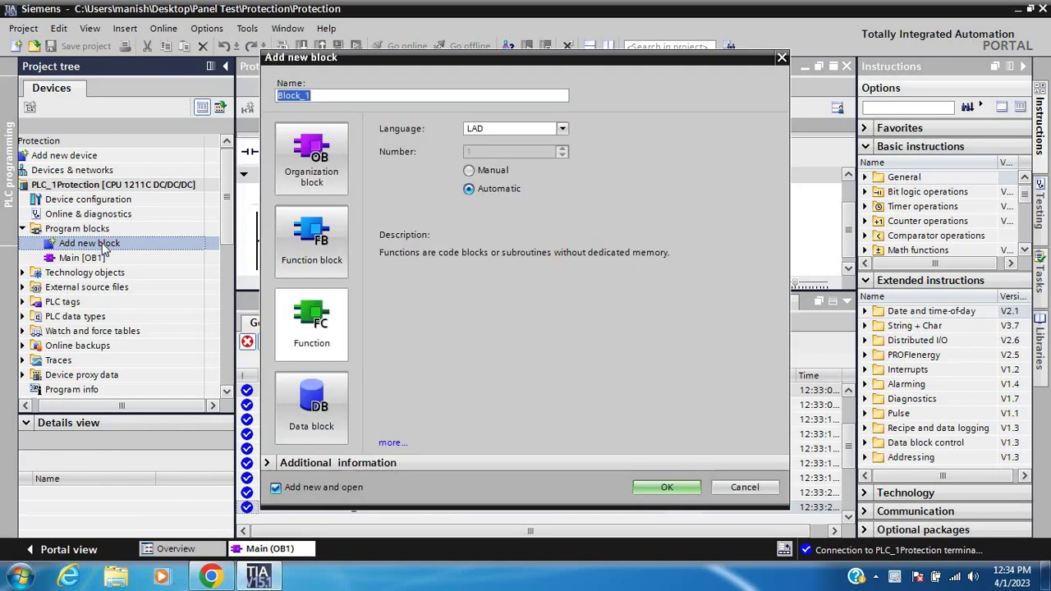
click(328, 342)
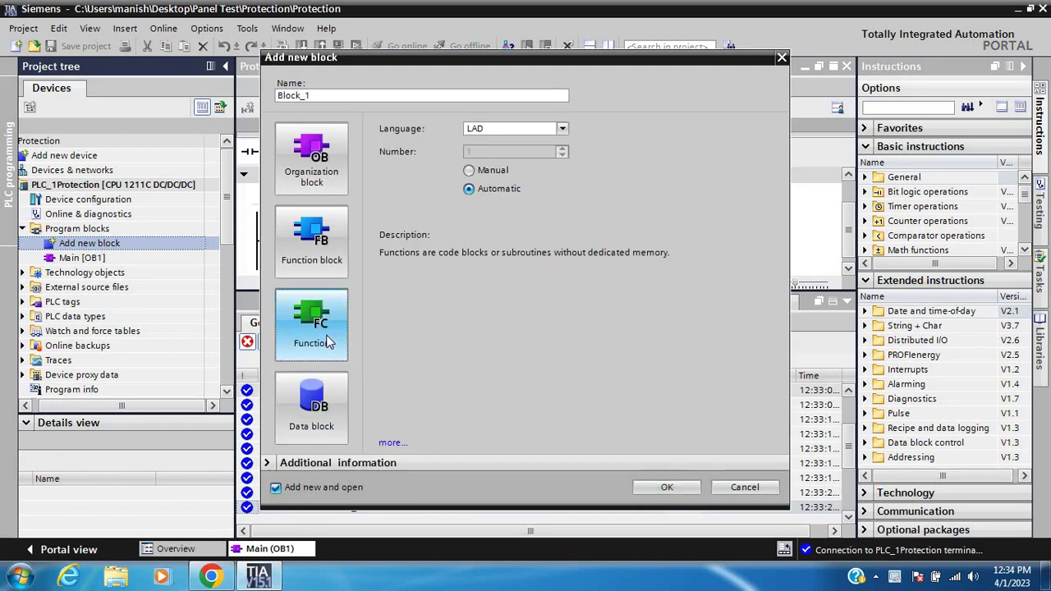
double_click(315, 95)
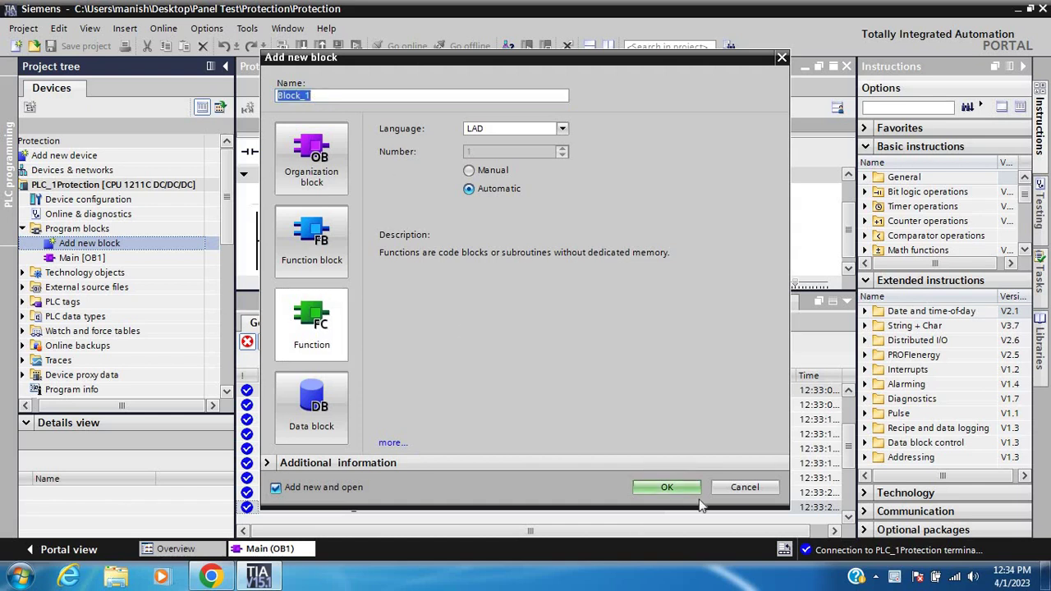
click(667, 487)
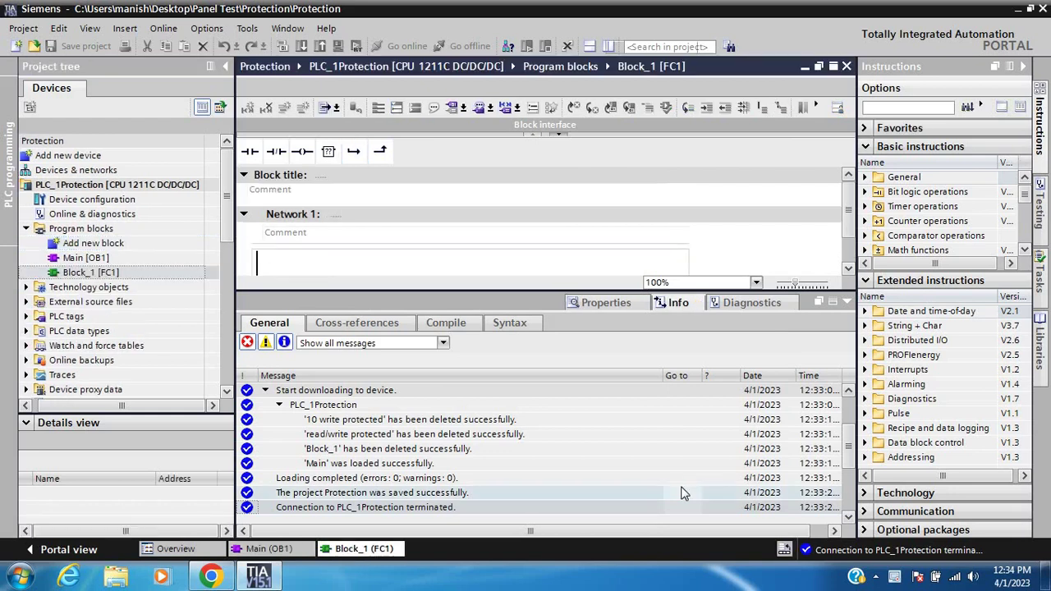
Insert a normally-open contact, a normally-closed contact and an output coil into Network 1
click(848, 301)
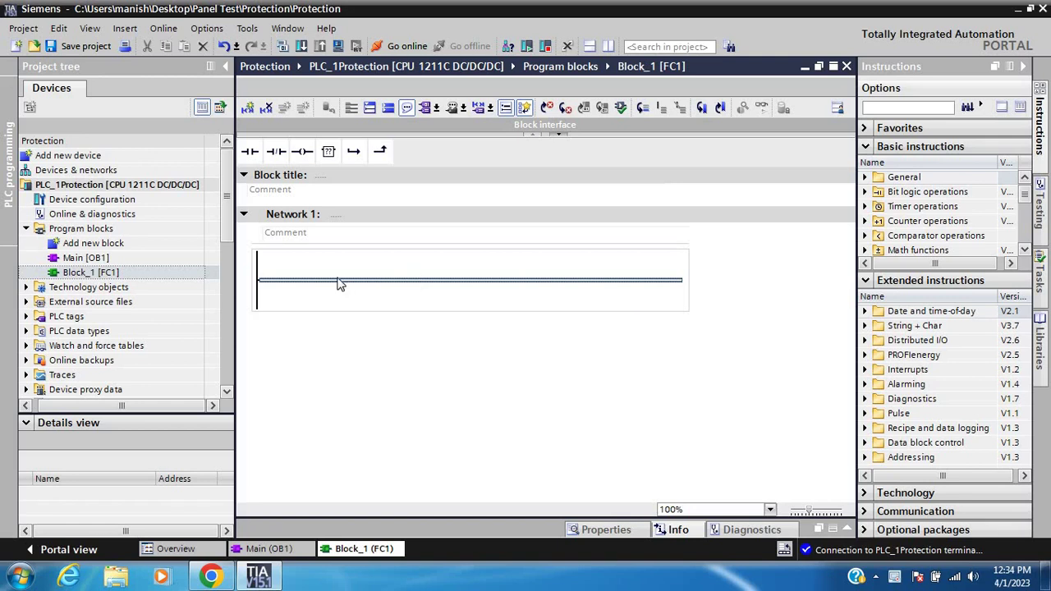
click(253, 150)
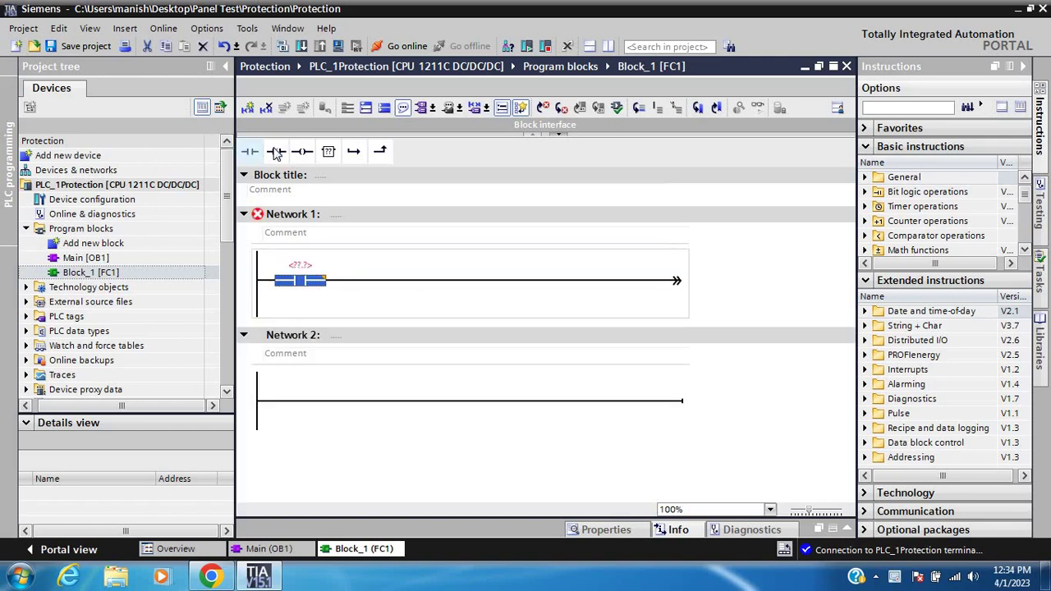
click(276, 153)
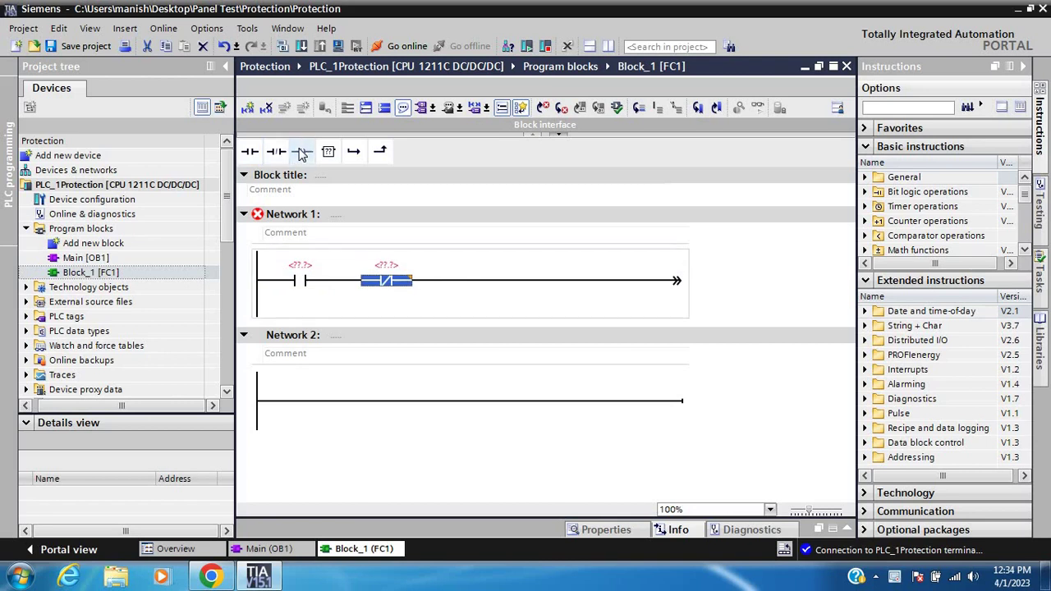
click(300, 152)
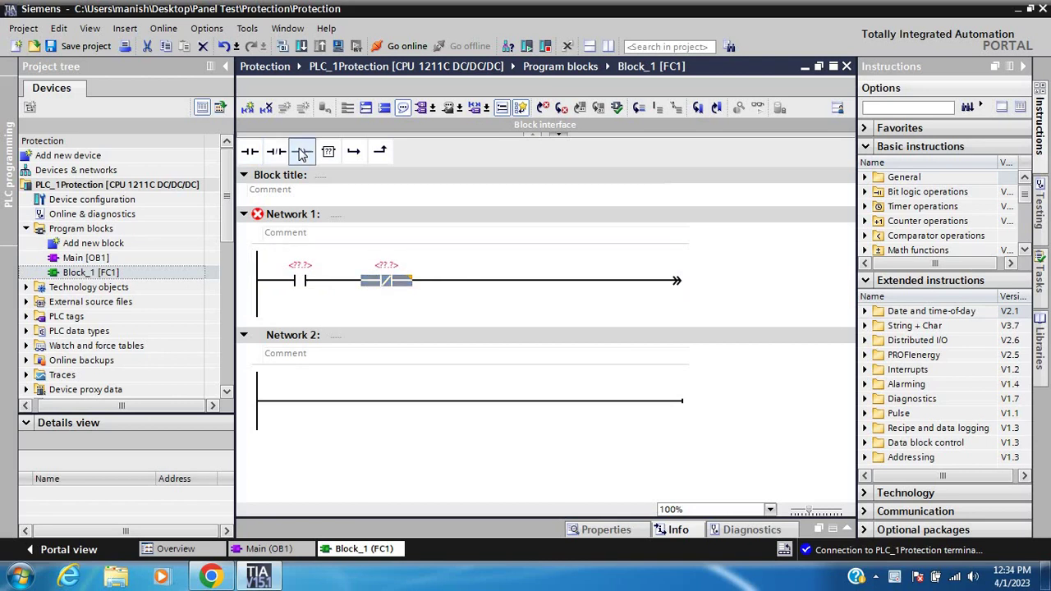
Assign operands %I0.0, %I0.1 and %Q0.0 to the contact, NC contact and coil
click(302, 265)
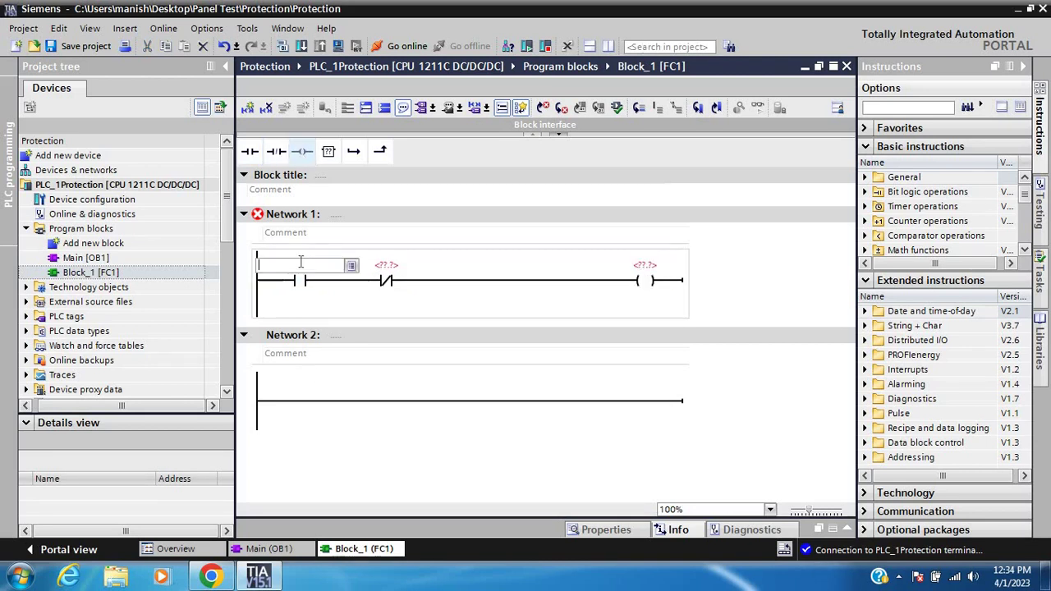
text(i0.0)
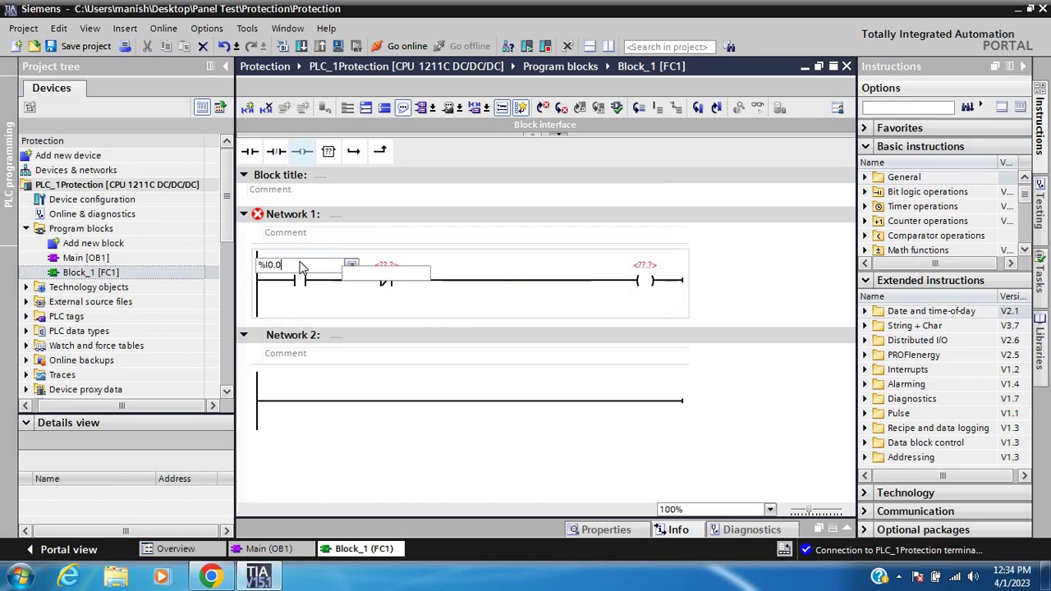
key(Return)
click(383, 273)
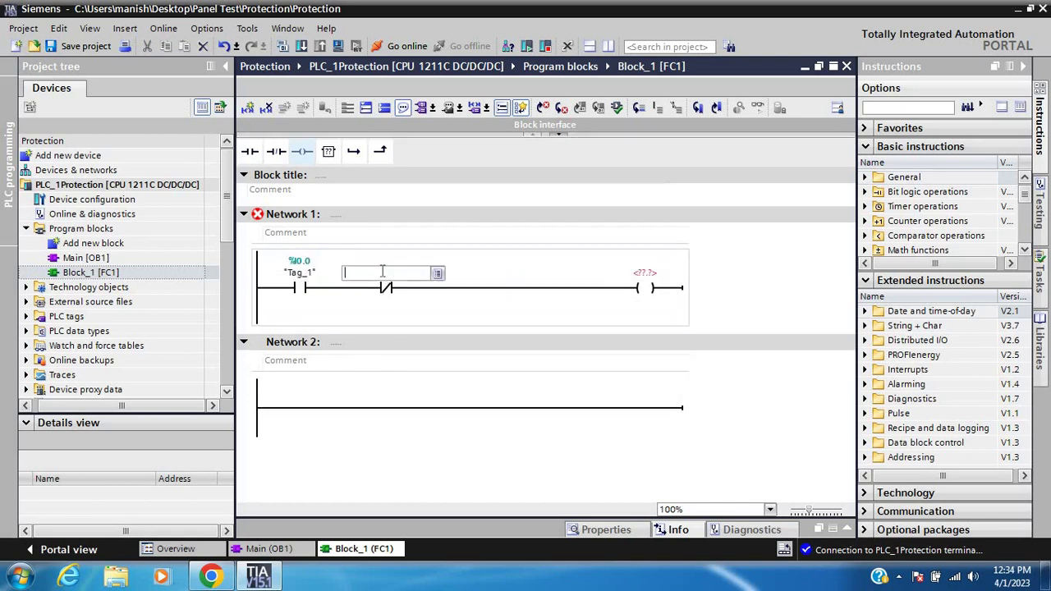
text(i0.1)
key(Return)
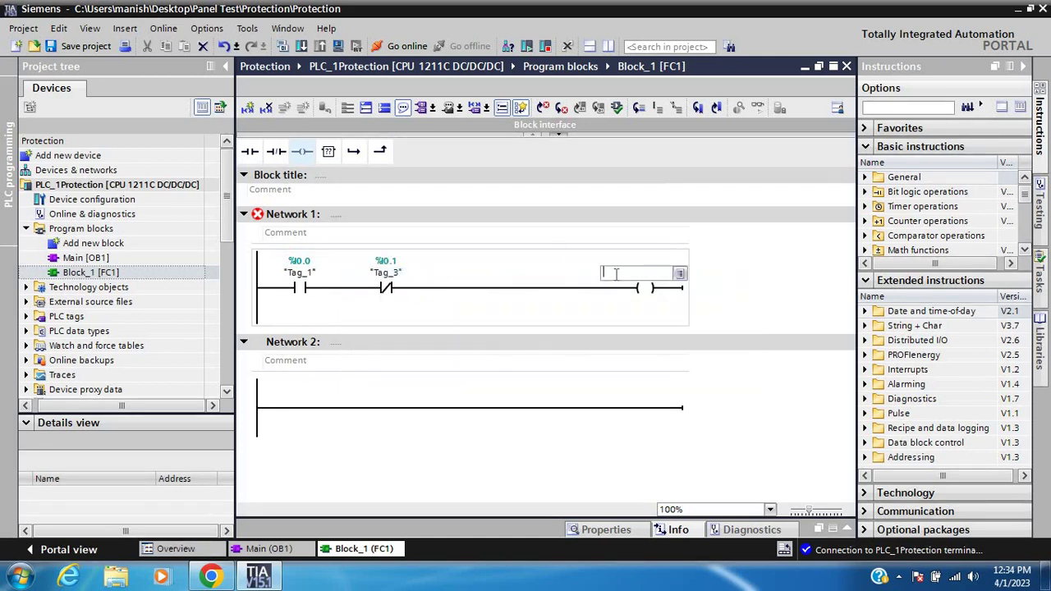
text(q0.0)
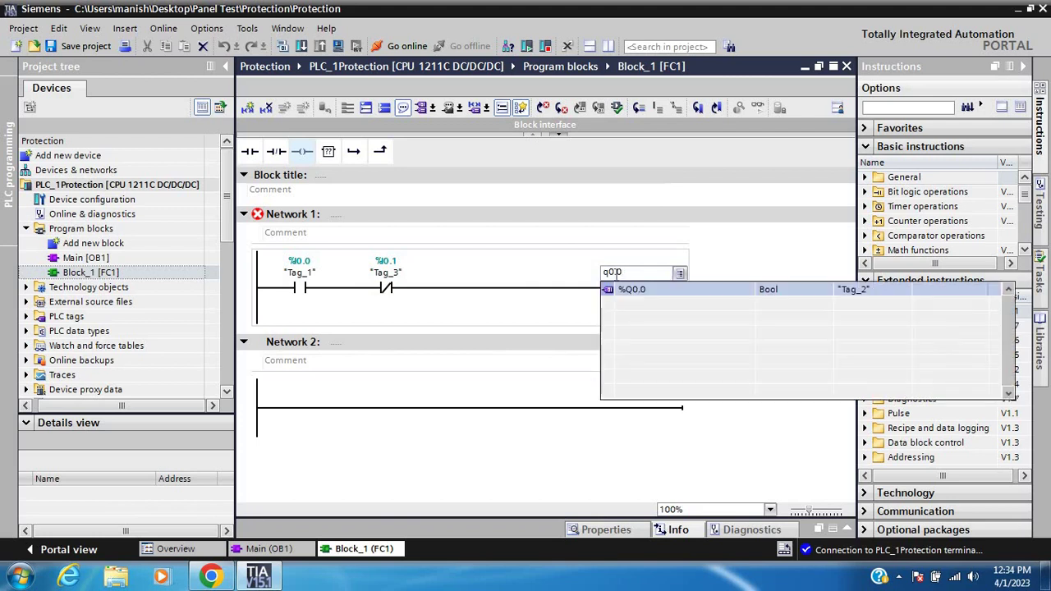
key(Return)
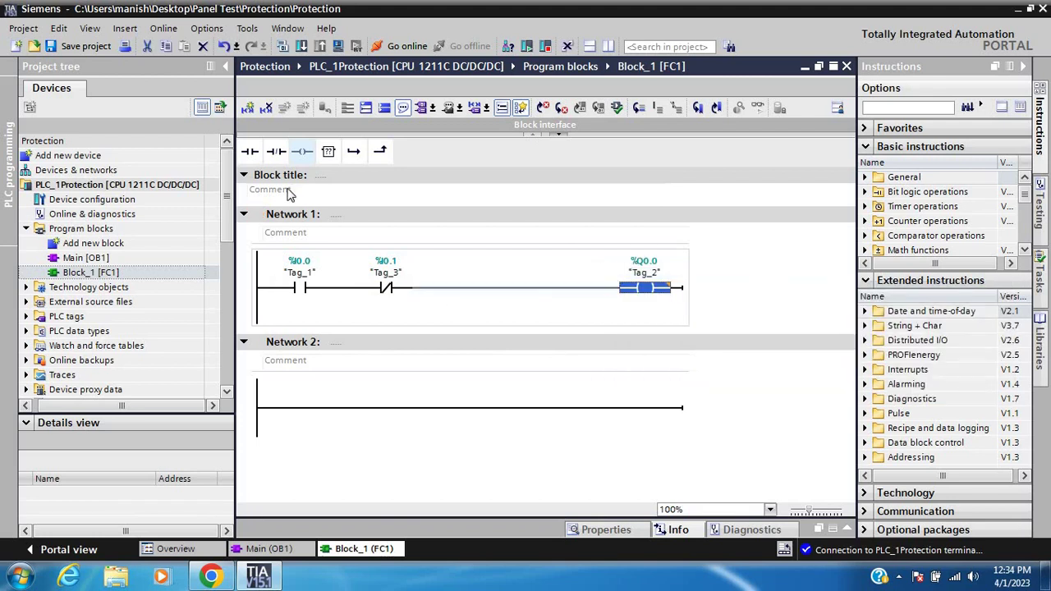
Save and compile the project, then download Block_1 to PLC_1Protection with 0 errors
click(71, 51)
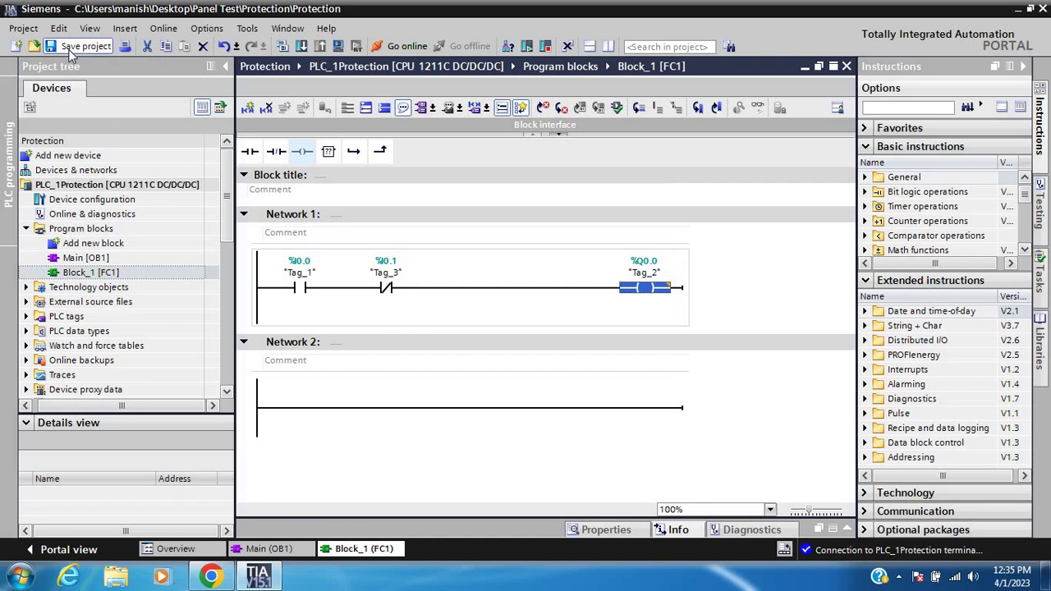
click(282, 46)
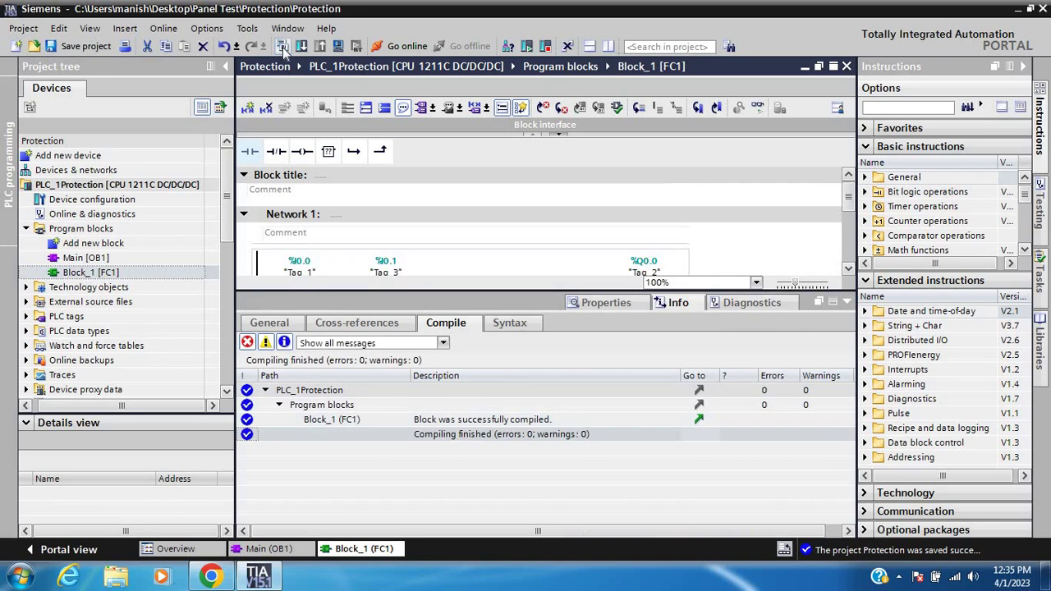
click(848, 303)
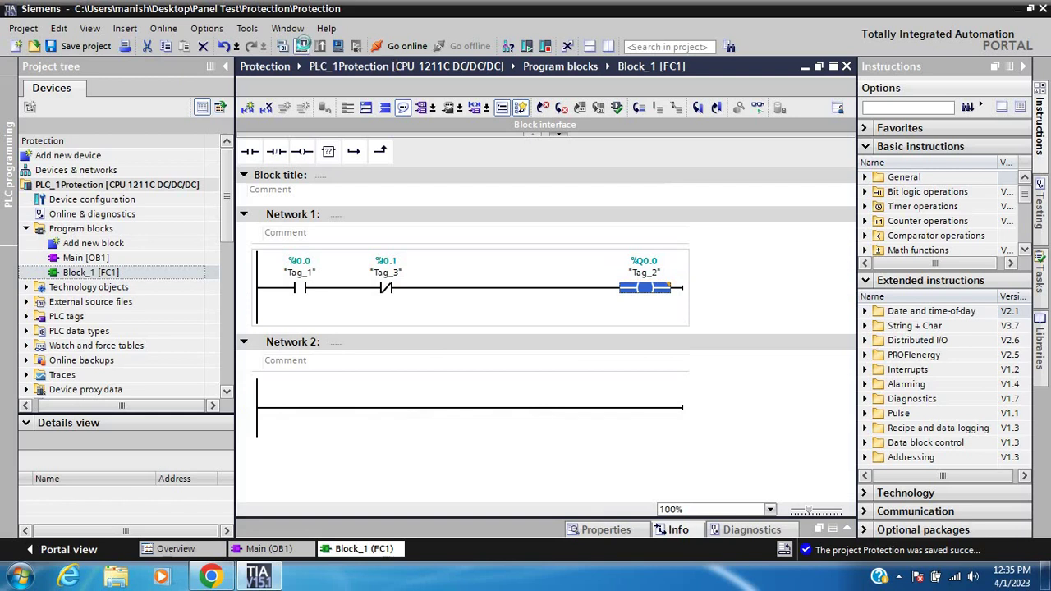
click(302, 45)
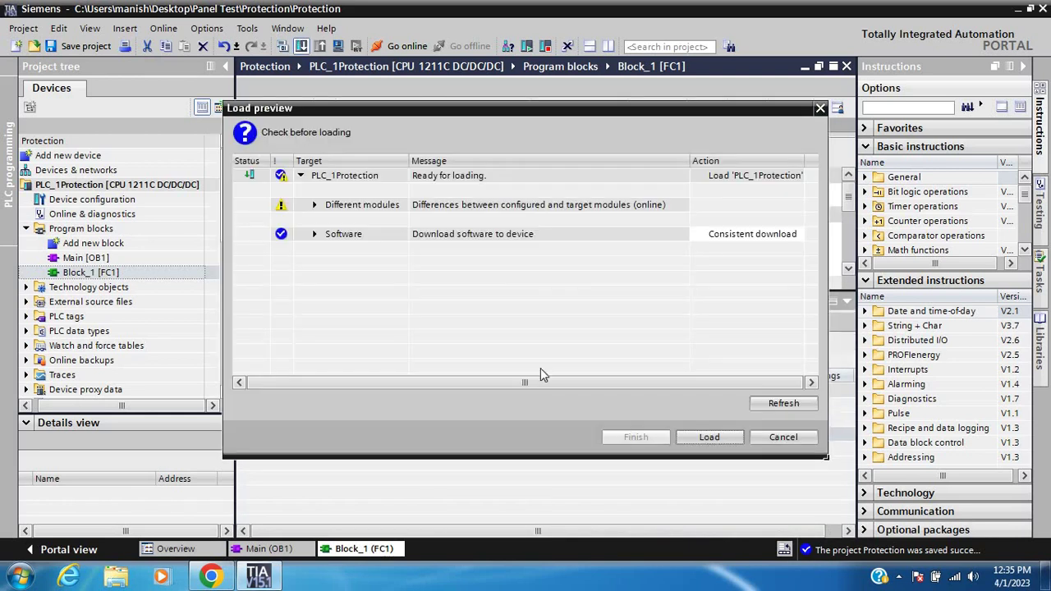
click(709, 435)
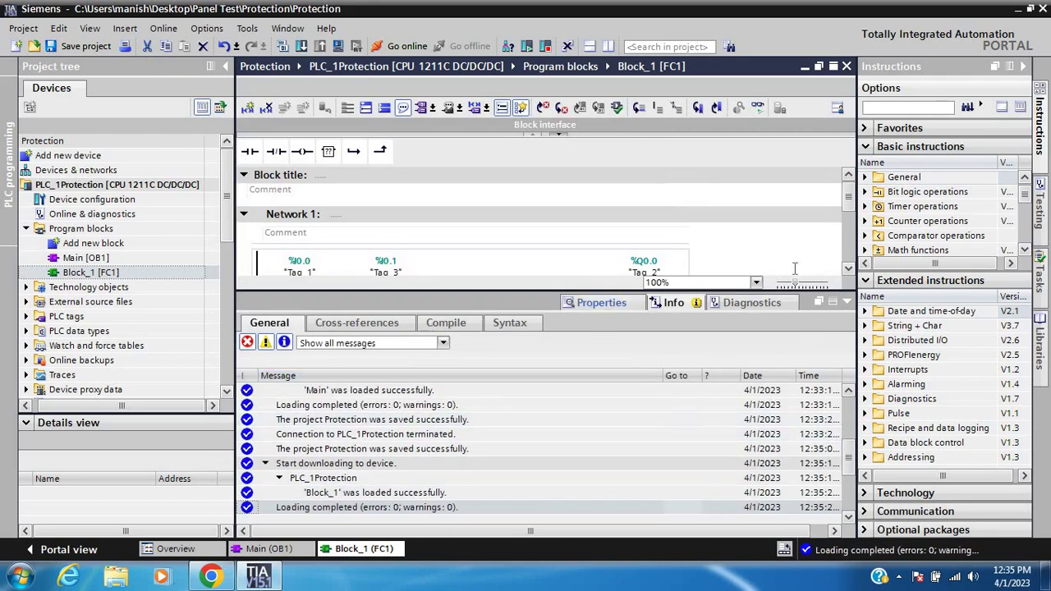
click(847, 303)
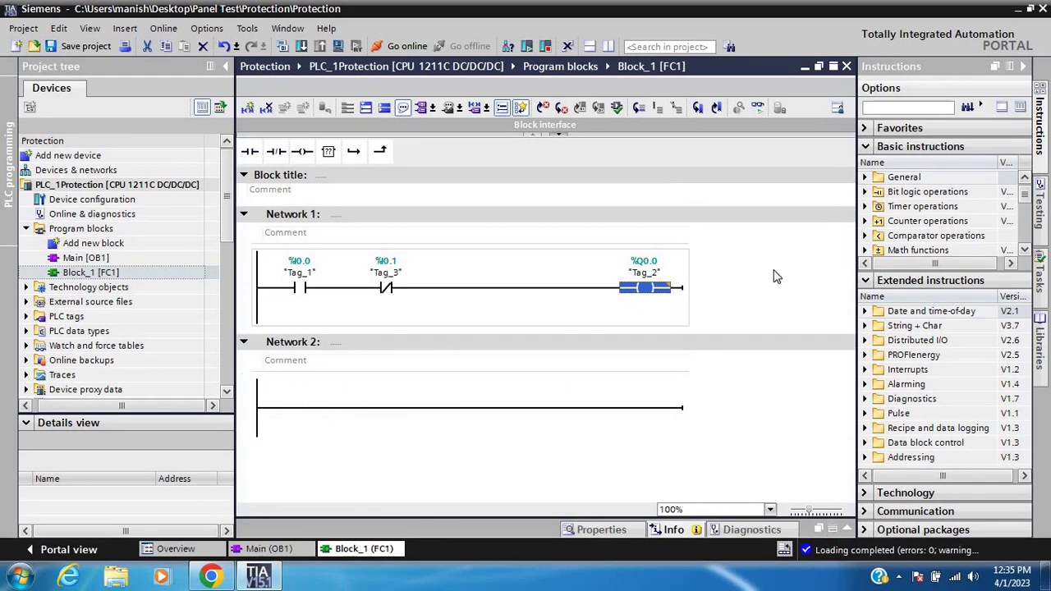
Go online, save, and insert contact %I0.2 "Tag_5" before coil %Q0.0 in Network 1
click(402, 44)
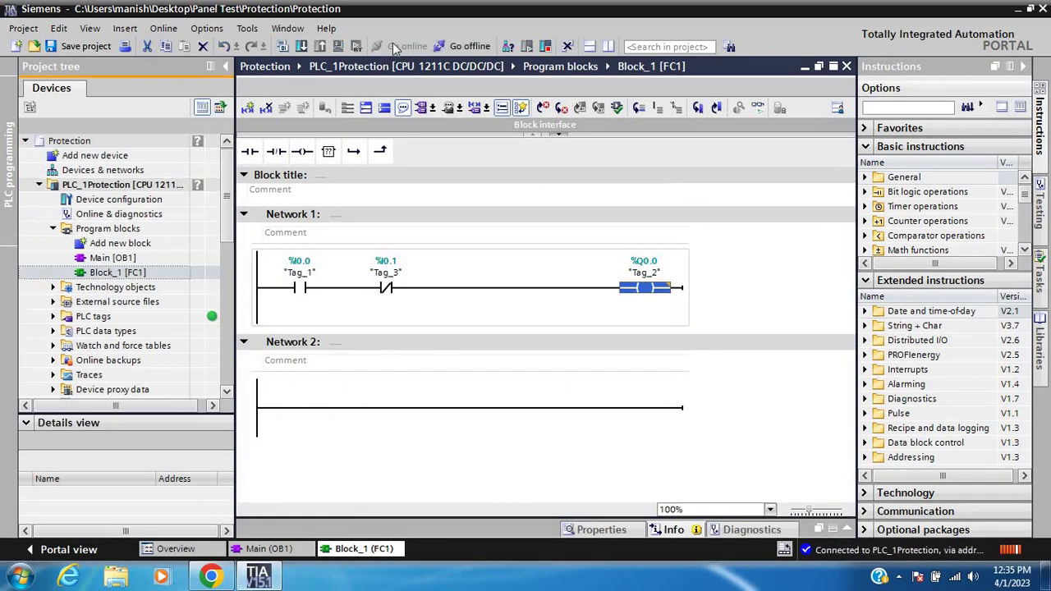
click(85, 46)
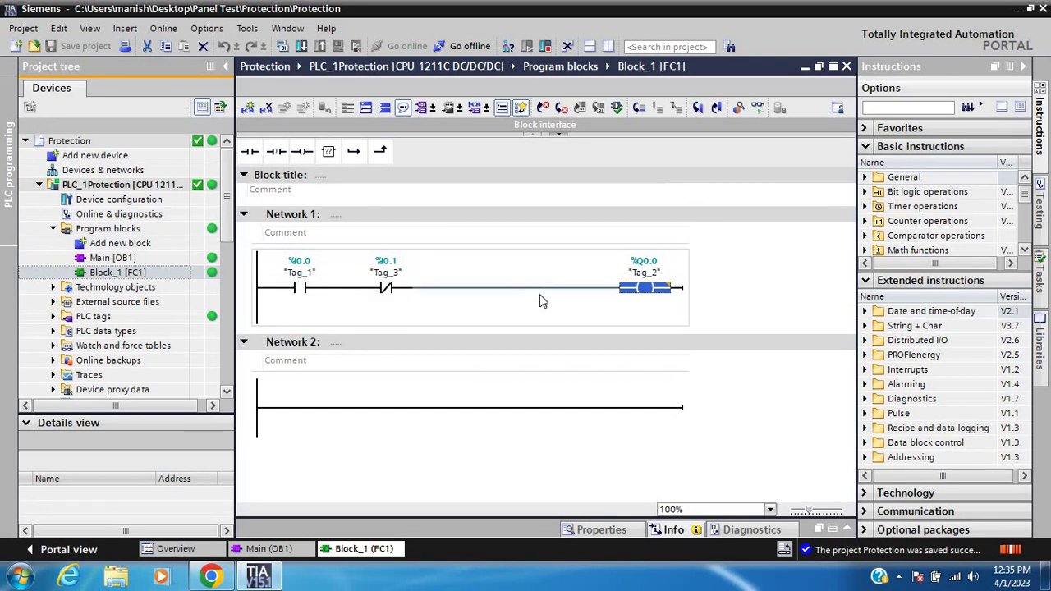
click(465, 290)
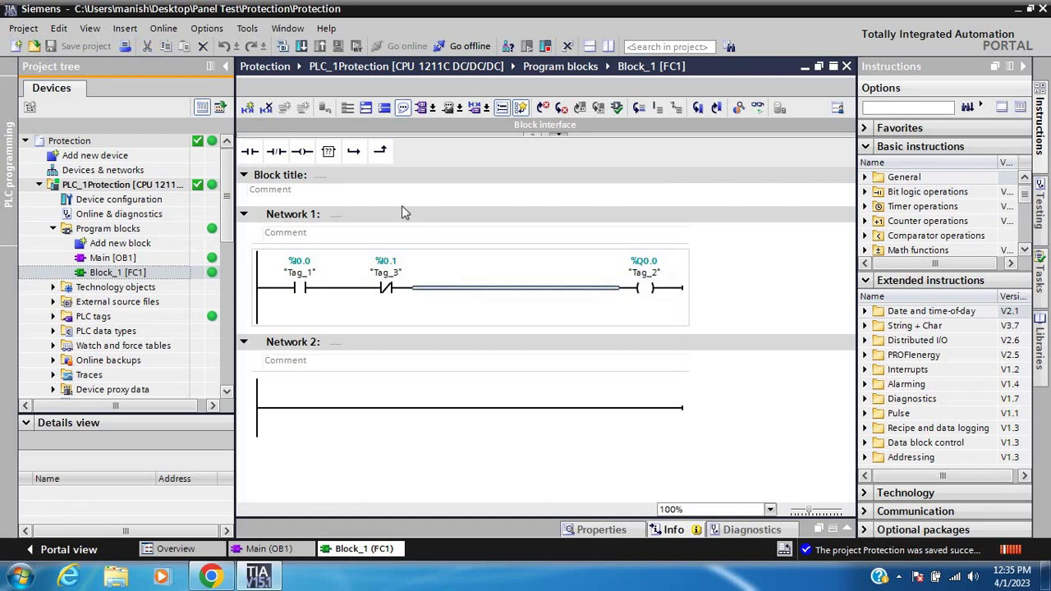
click(250, 151)
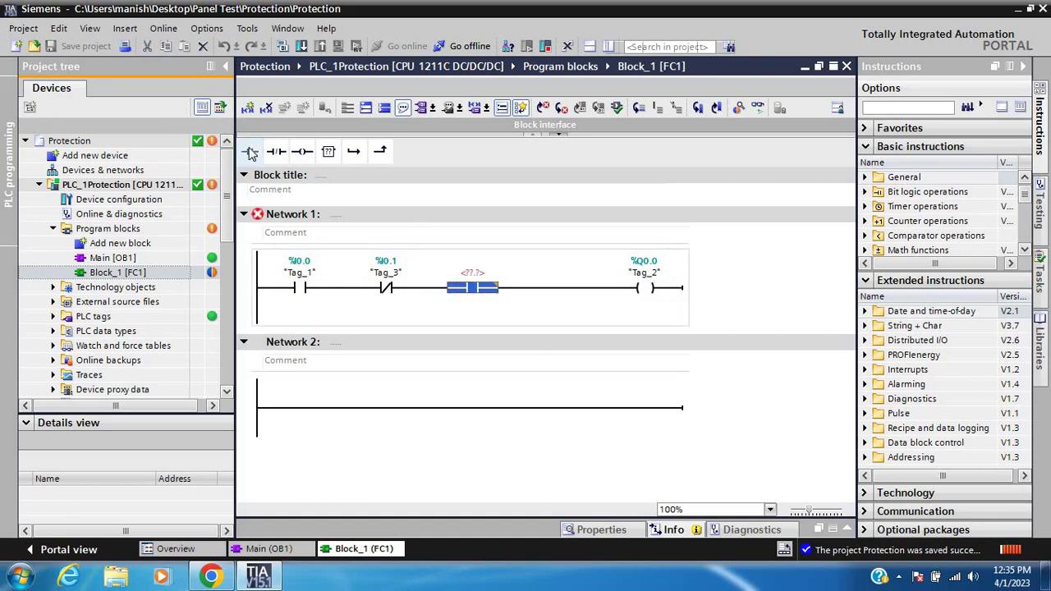
click(484, 273)
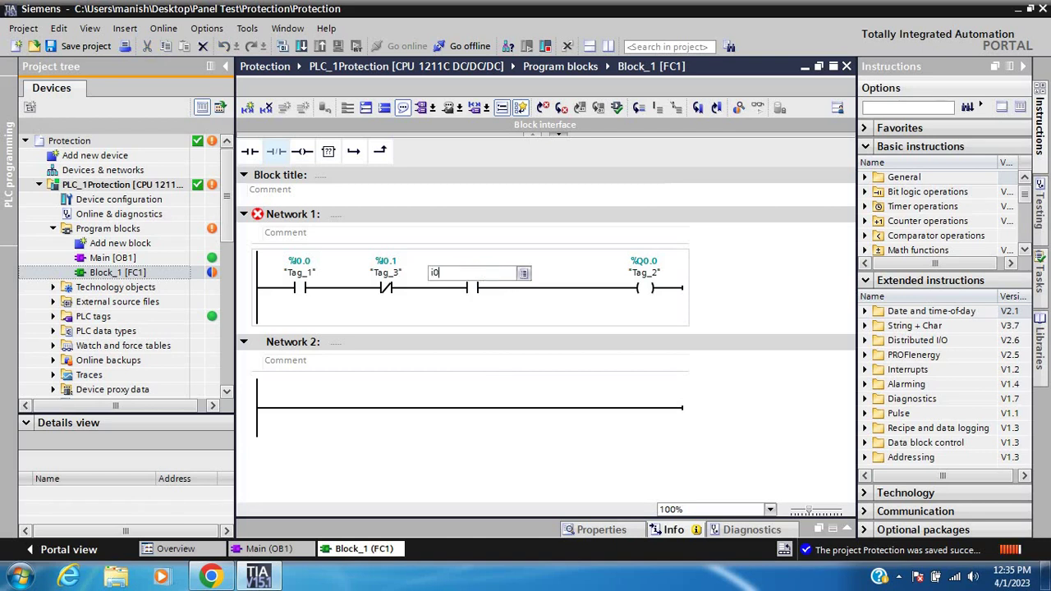
text(i0.2)
key(Return)
Download only the software changes to PLC_1Protection, completing with 0 errors and 0 warnings
right_click(98, 190)
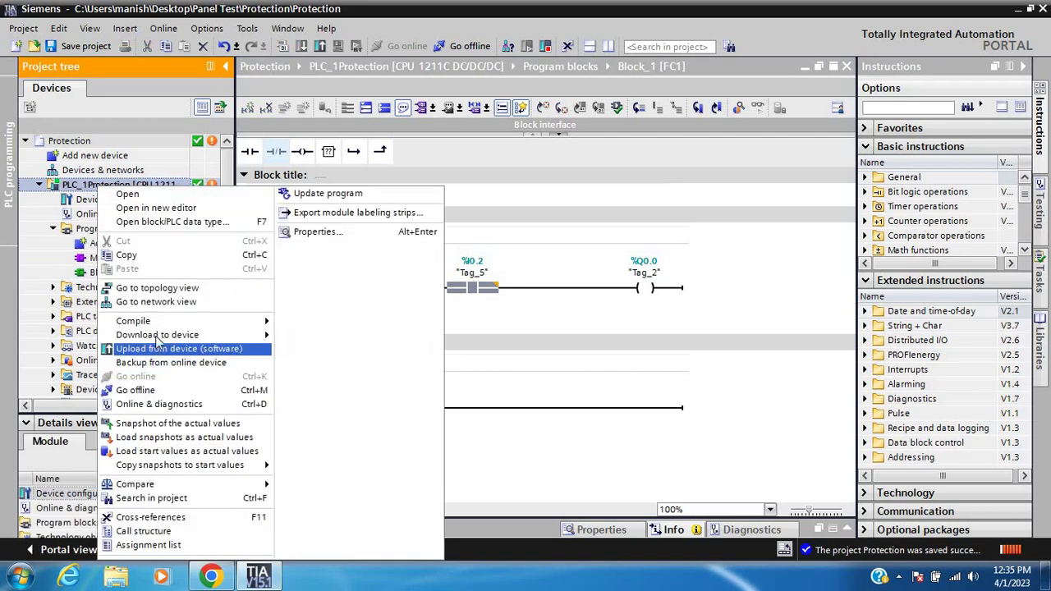
mouse_move(159, 336)
click(317, 339)
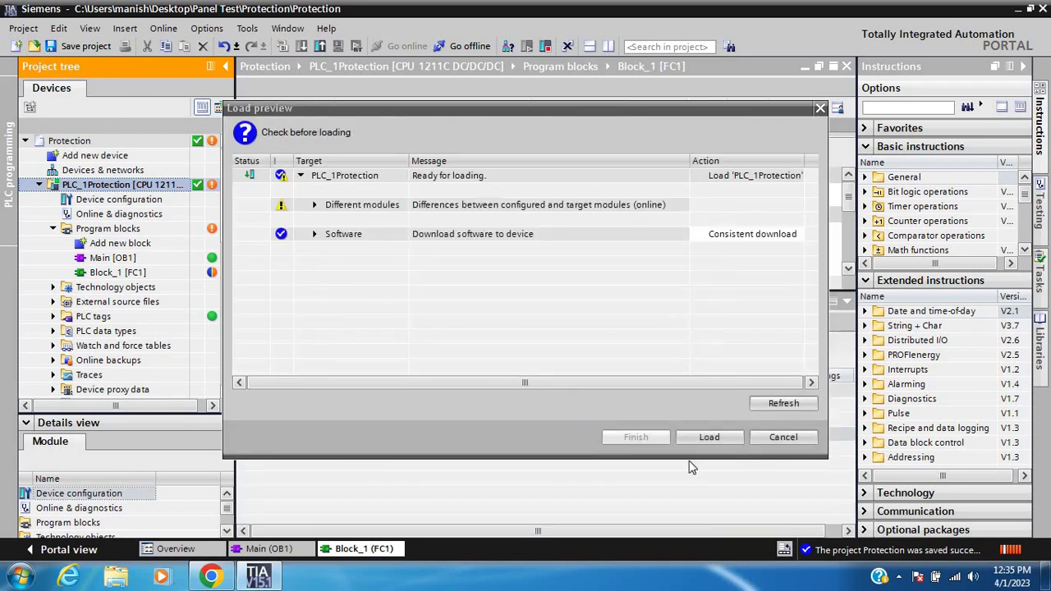
click(702, 432)
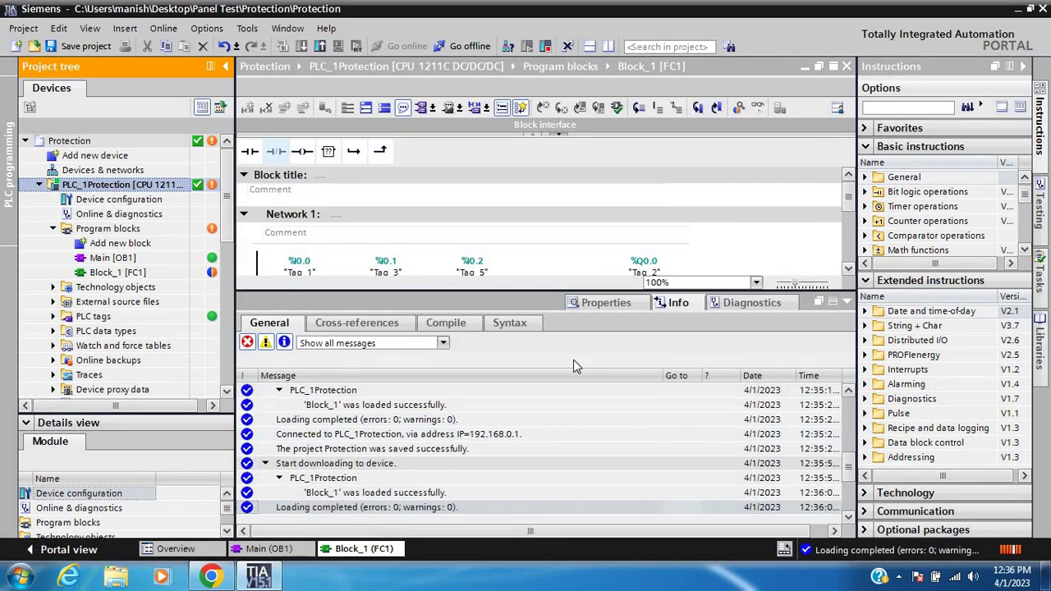
click(848, 302)
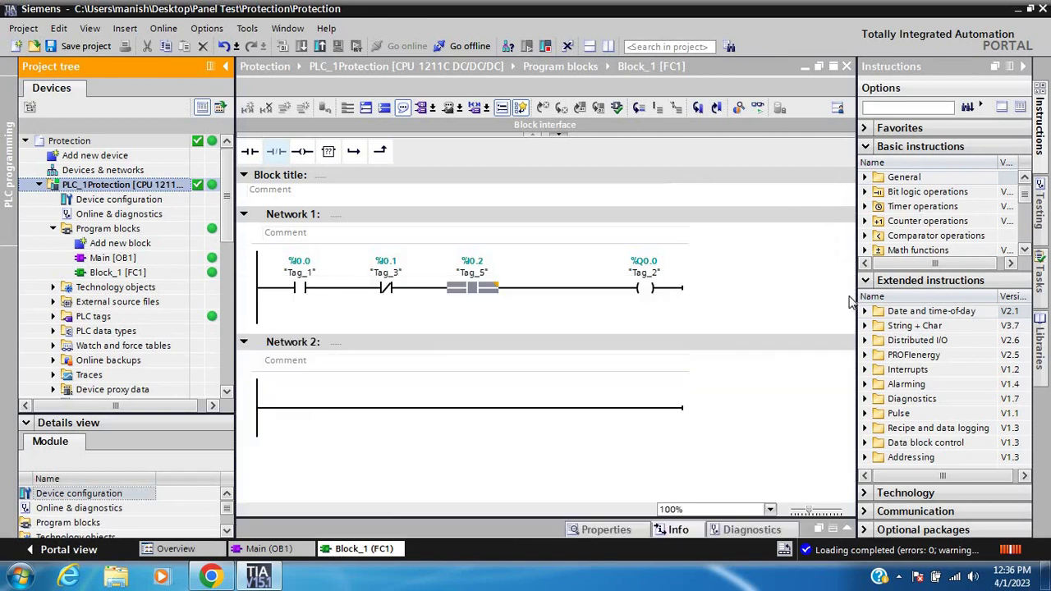
Switch on live monitoring of Block_1's Network 1 and save the Protection project
click(758, 110)
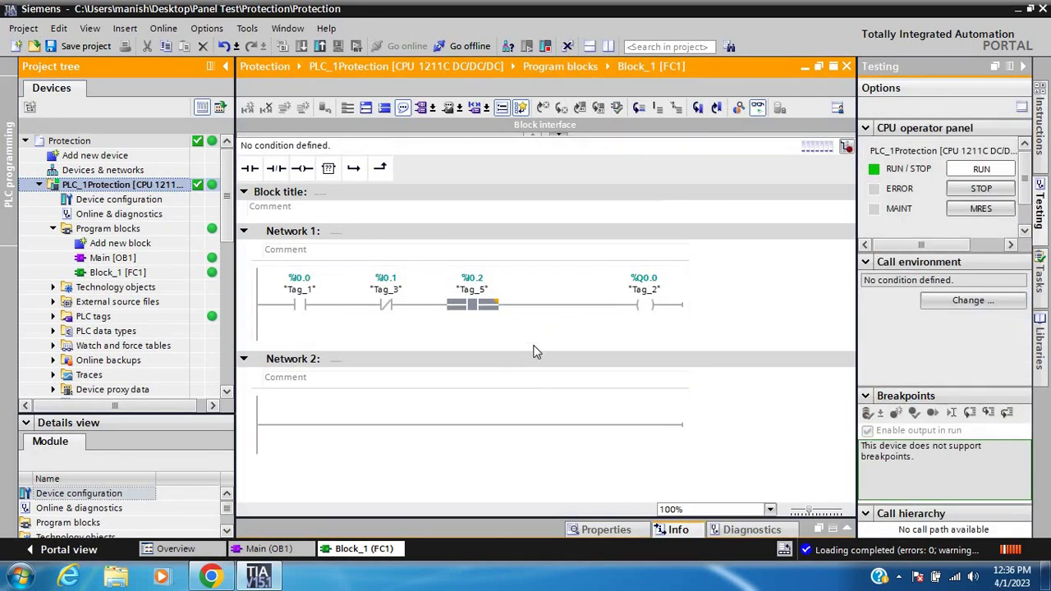
click(470, 334)
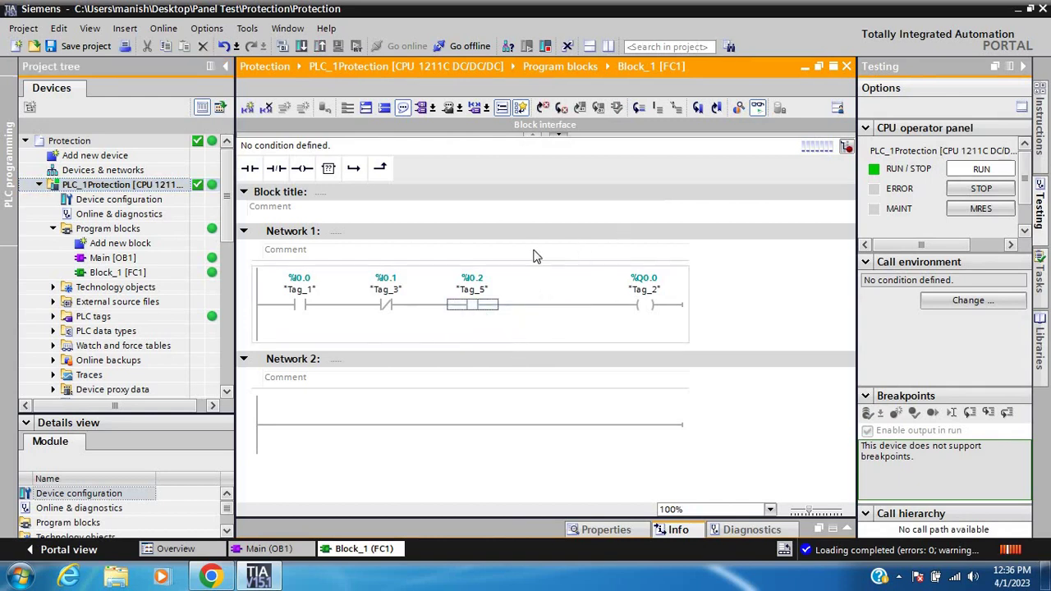
click(83, 47)
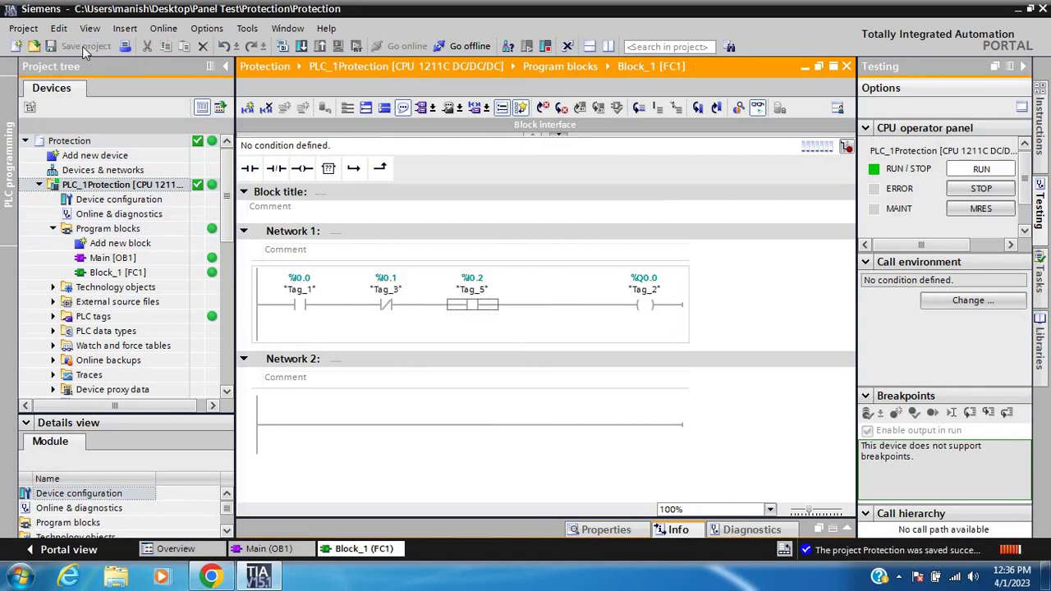
Go offline, place a Block_1 [FC1] call in Main [OB1] Network 1, and save
click(460, 47)
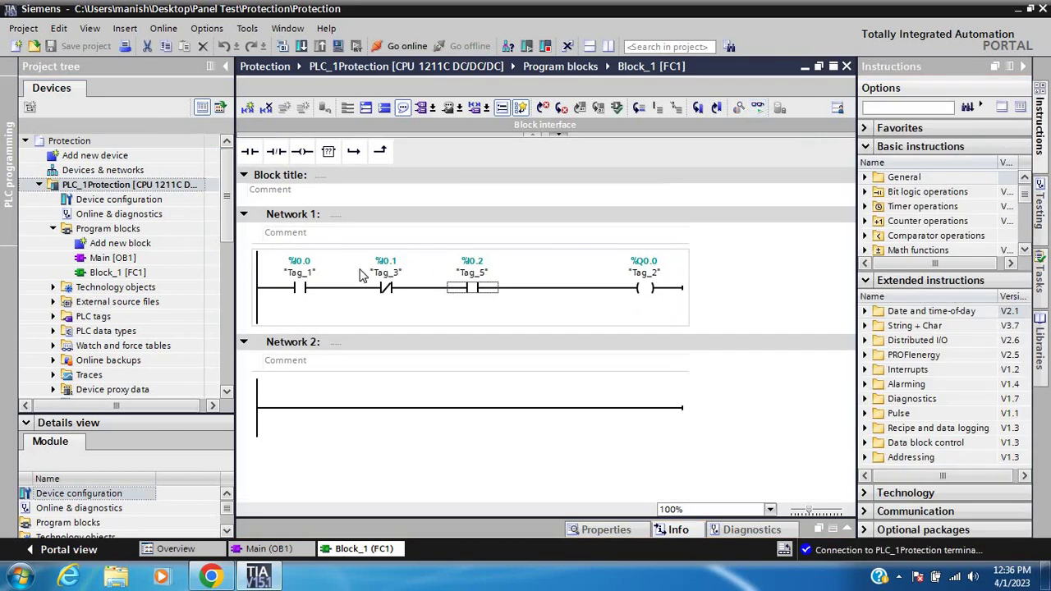
click(127, 261)
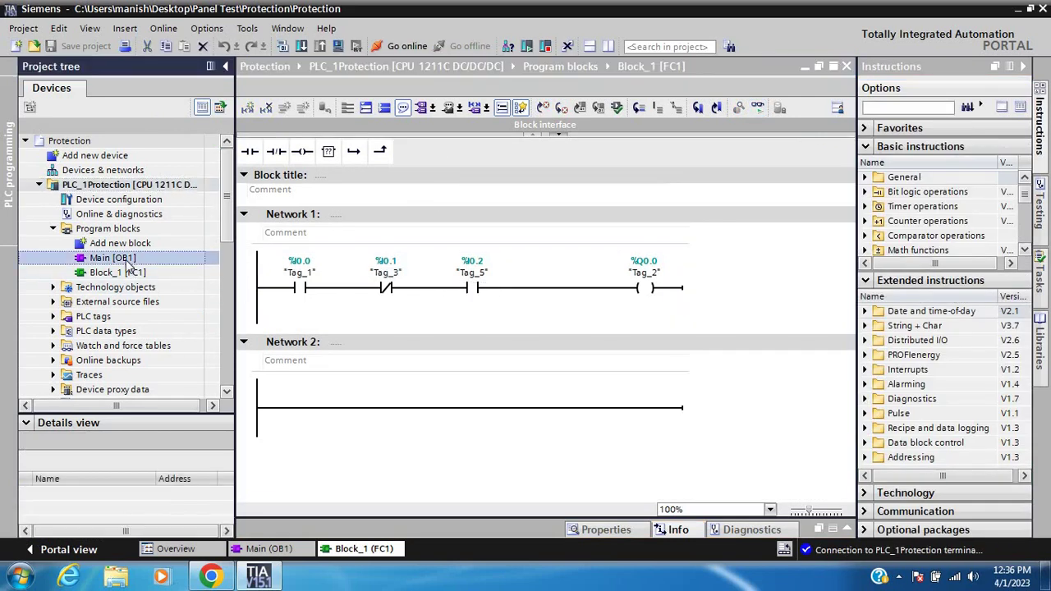
double_click(125, 261)
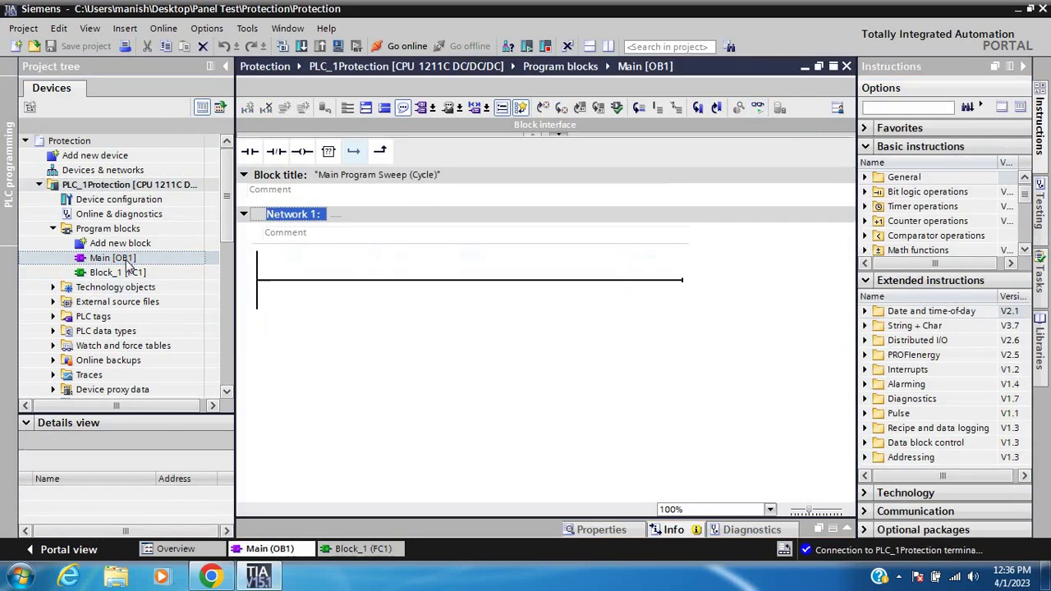
drag(117, 276, 299, 279)
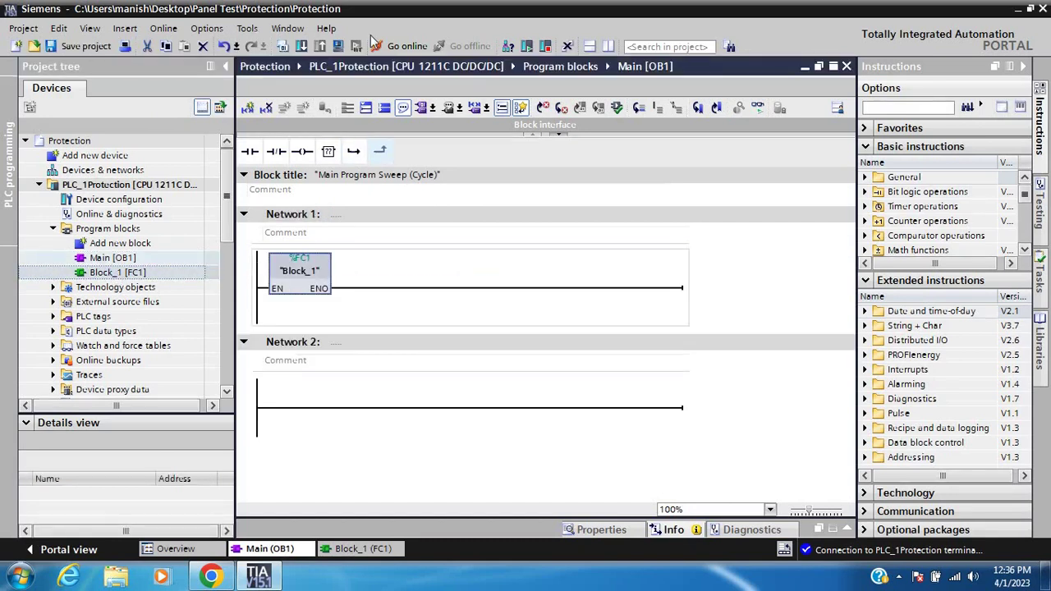
click(96, 51)
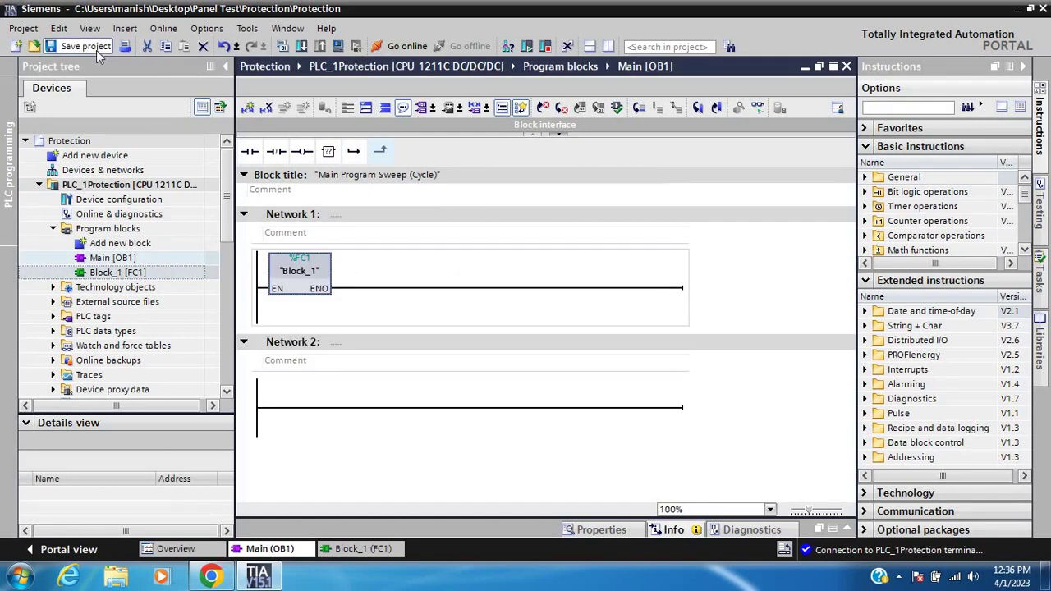
click(113, 185)
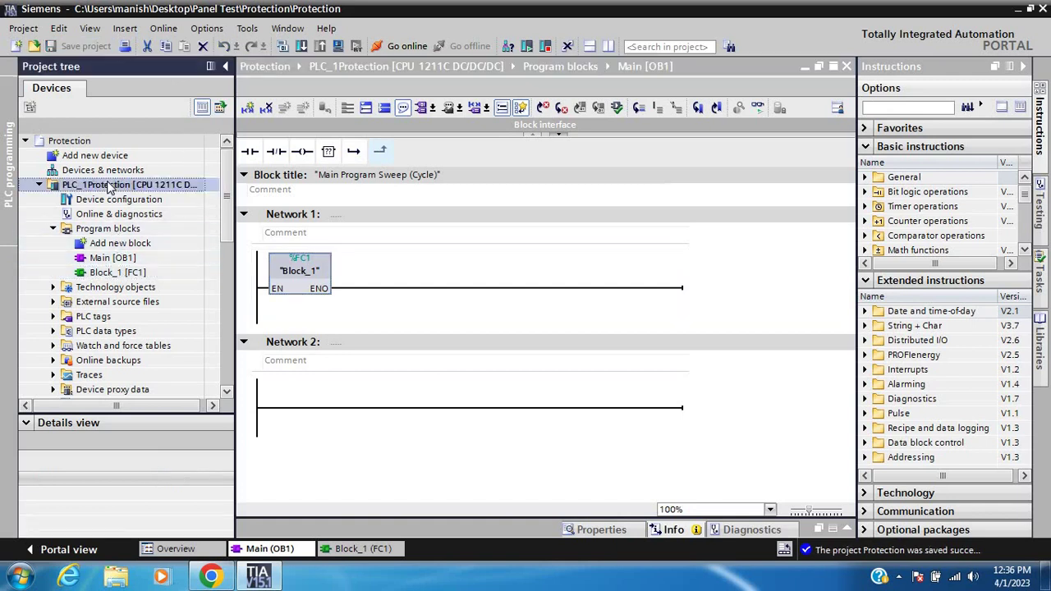
Define and confirm a write-protection password in Block_1 [FC1]'s Protection properties
right_click(119, 272)
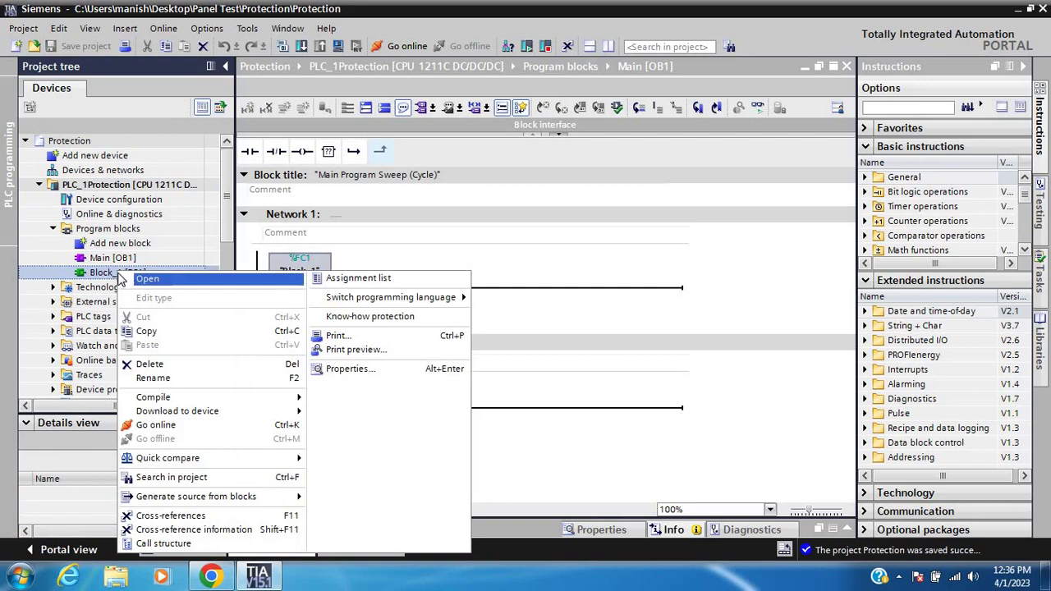
click(355, 369)
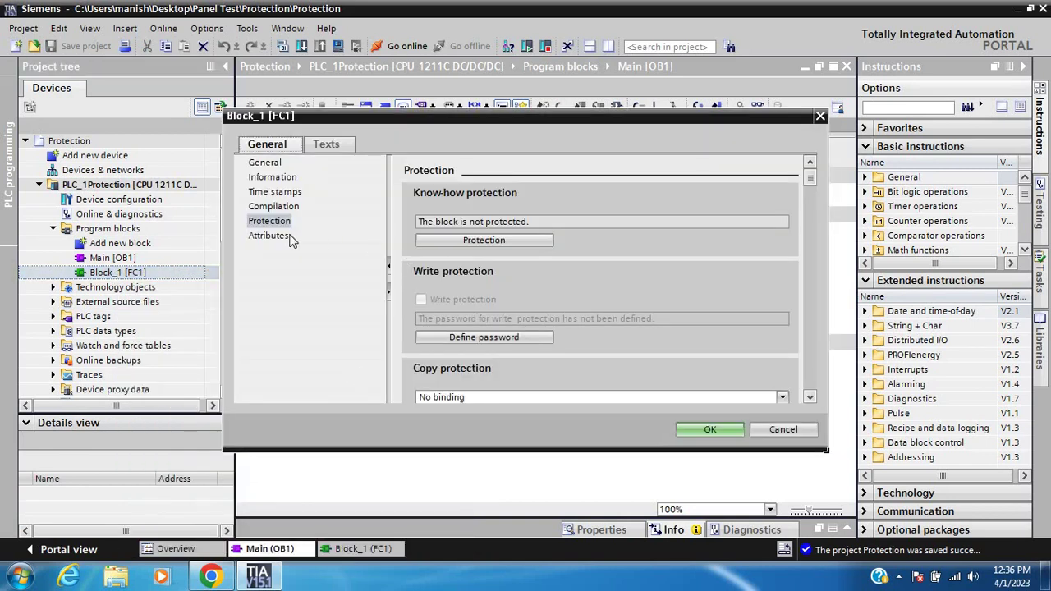
click(451, 336)
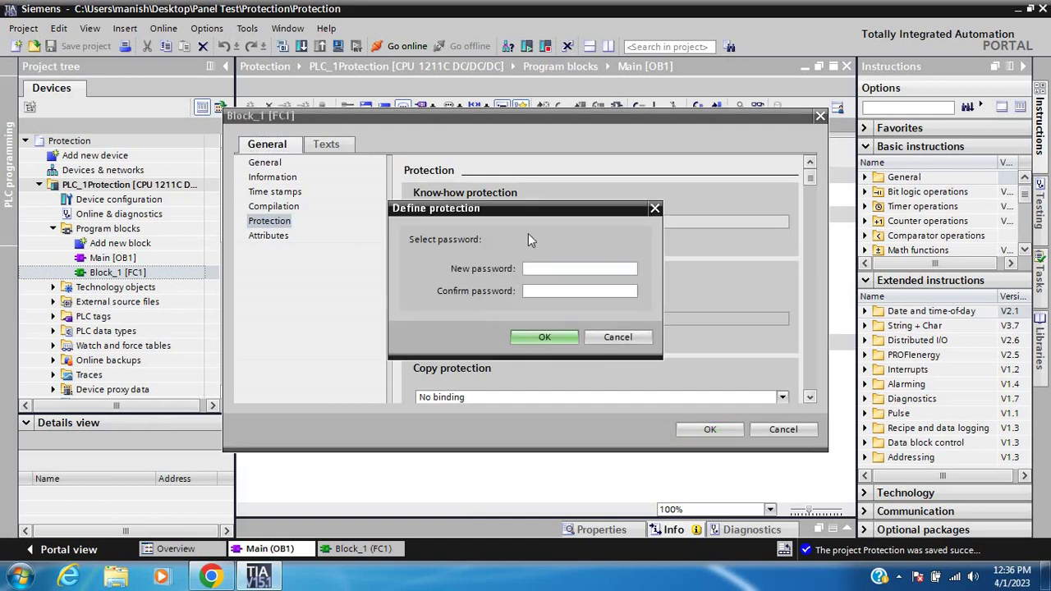
text(***)
click(550, 292)
text(****)
click(561, 337)
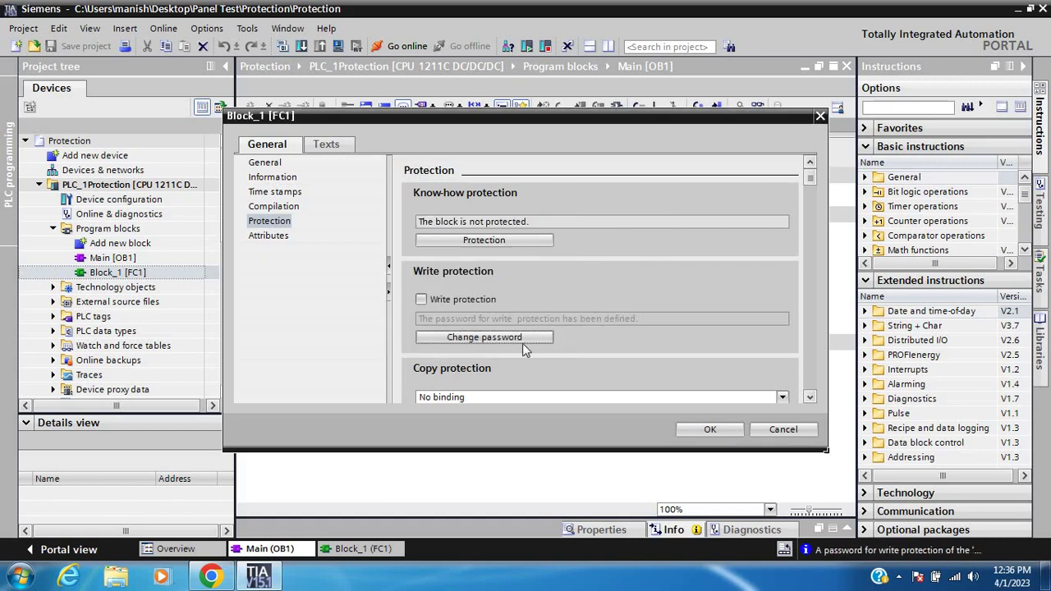
Enable write protection on Block_1 by entering the defined password
click(422, 299)
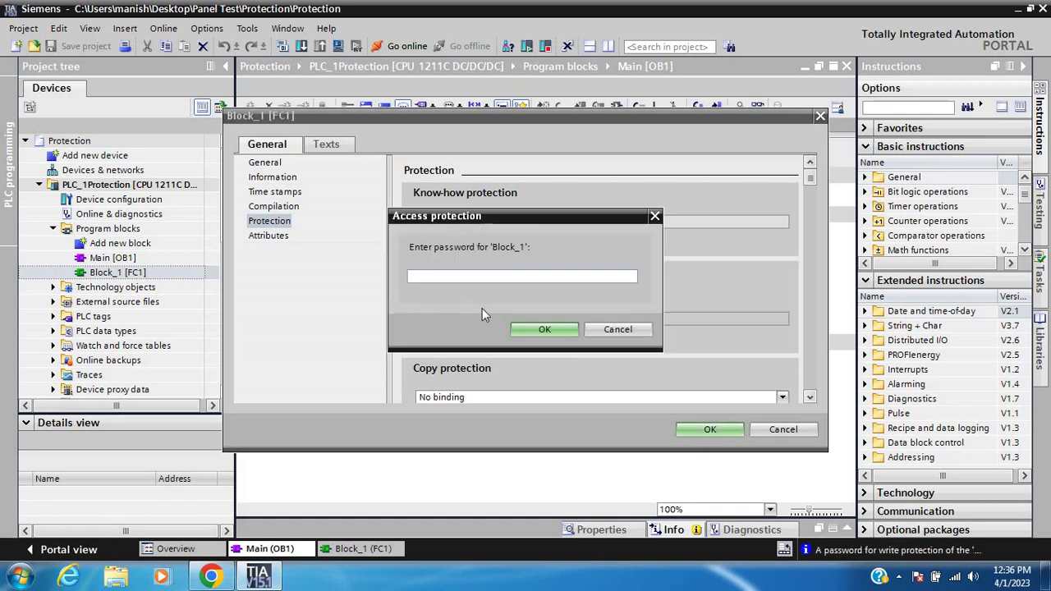
click(471, 279)
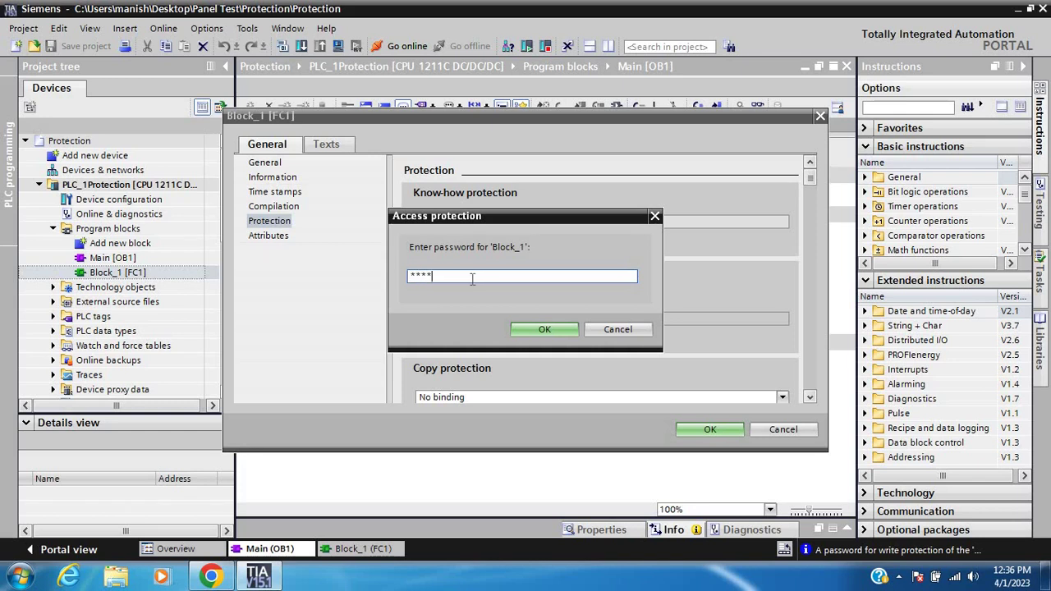
click(545, 329)
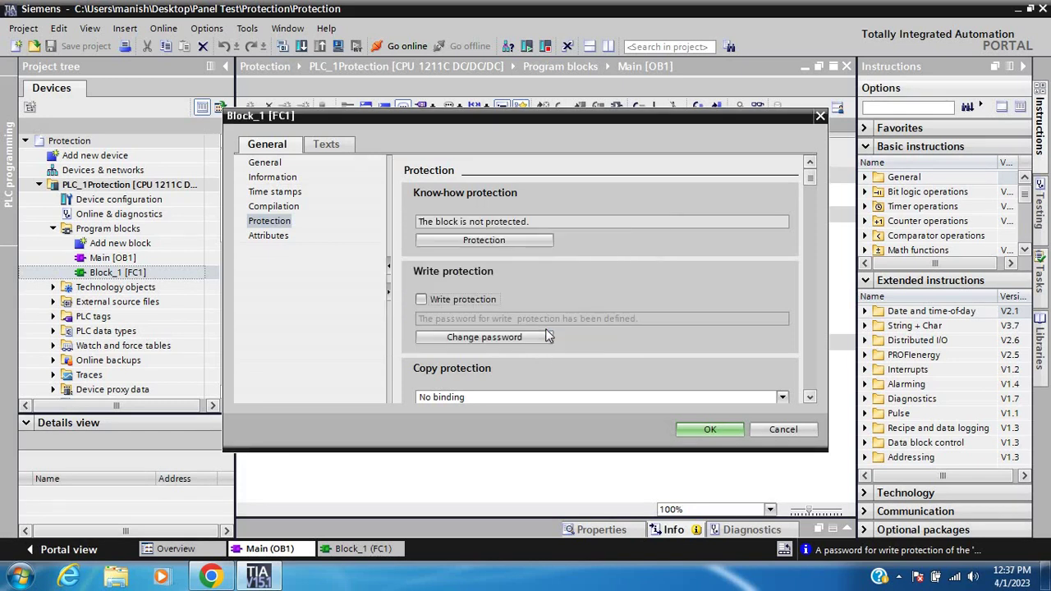
Apply the protection settings, save, and load Block_1 and Main onto PLC_1Protection with 0 errors
click(707, 429)
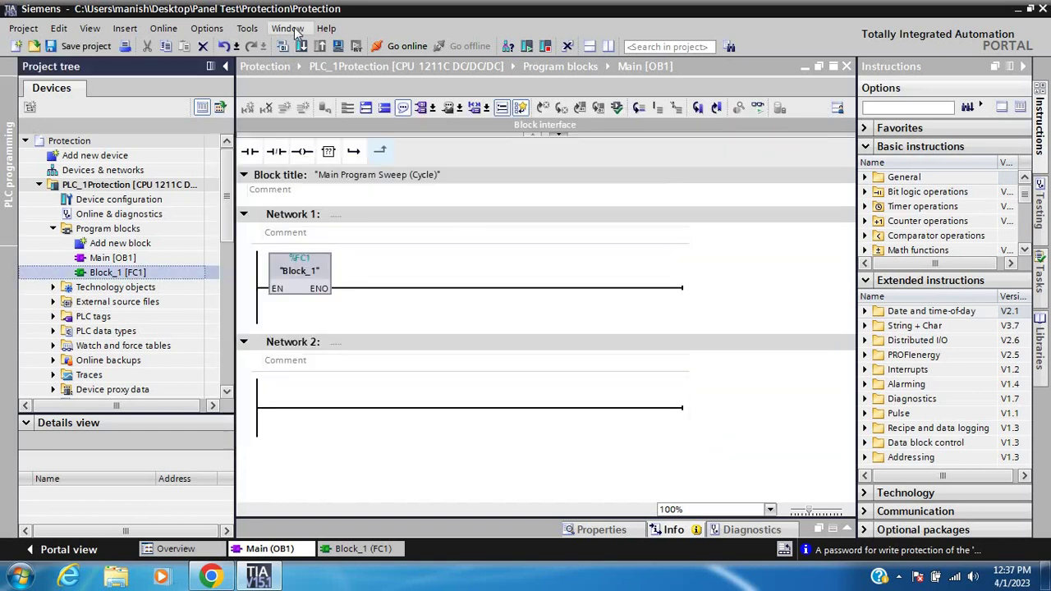
click(98, 46)
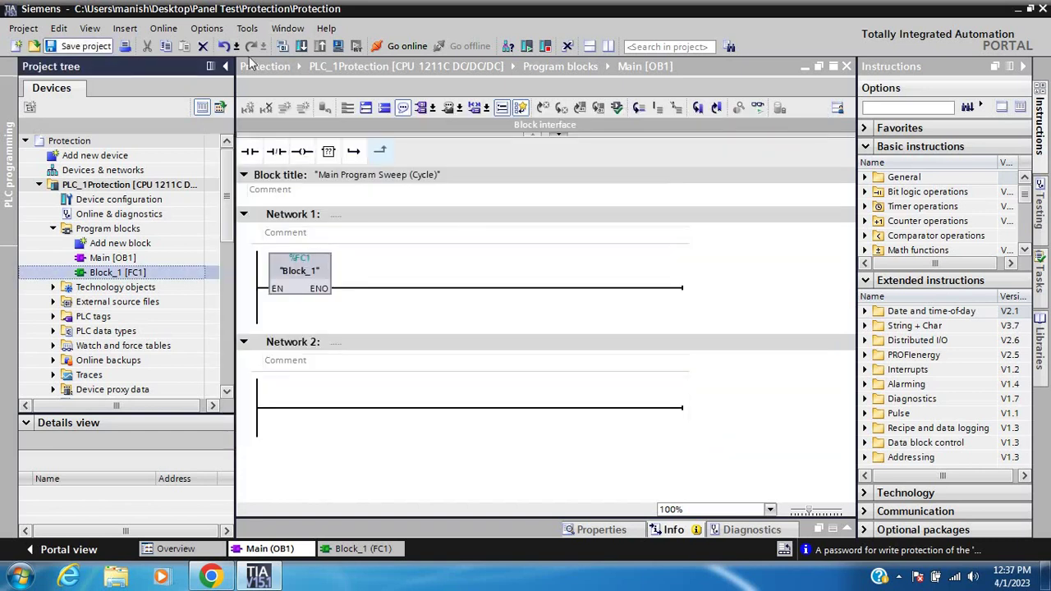
click(302, 46)
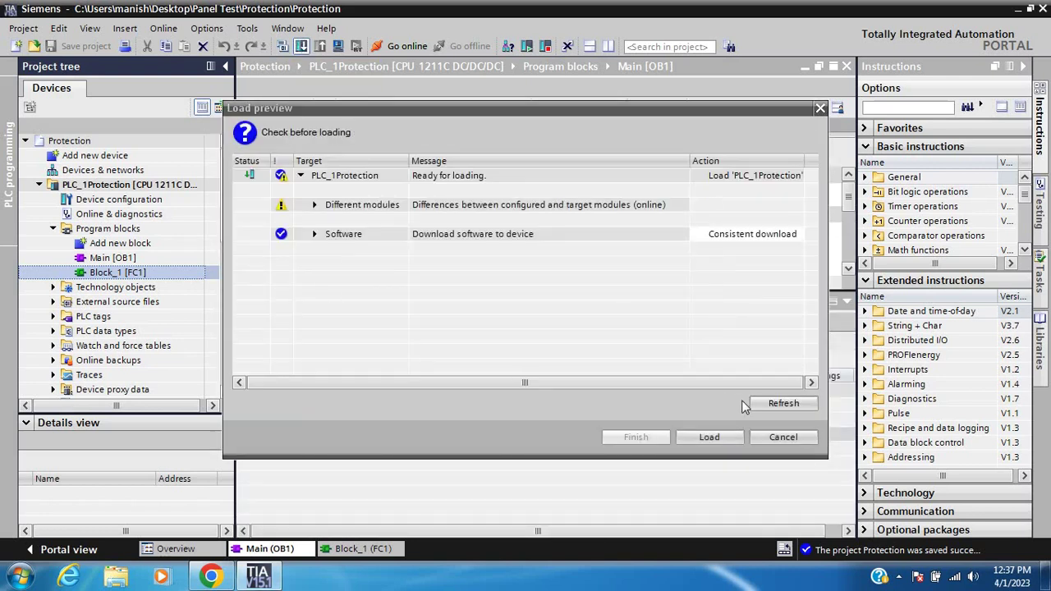
click(709, 437)
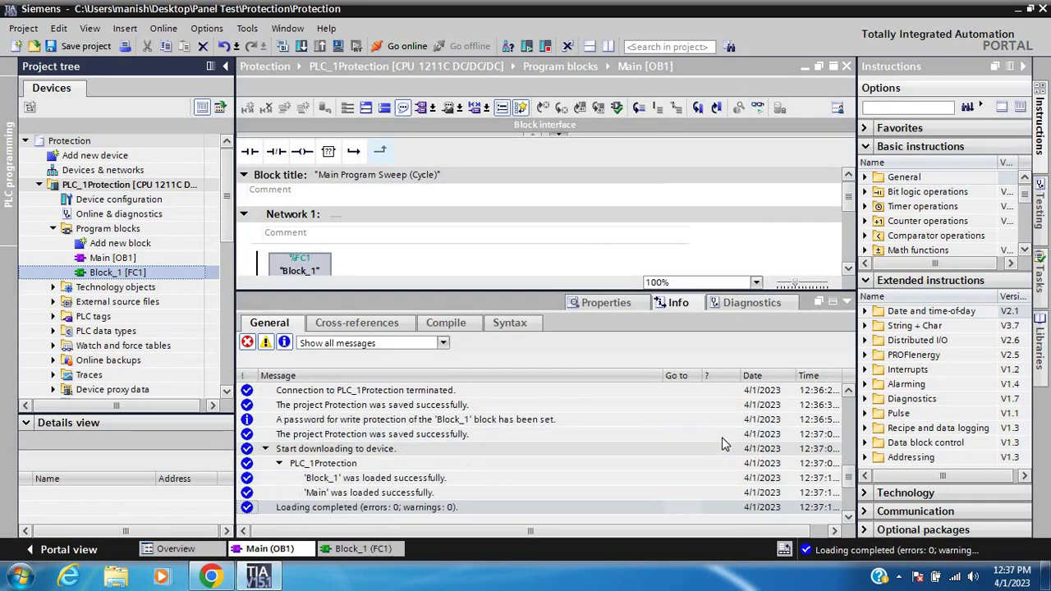
click(848, 303)
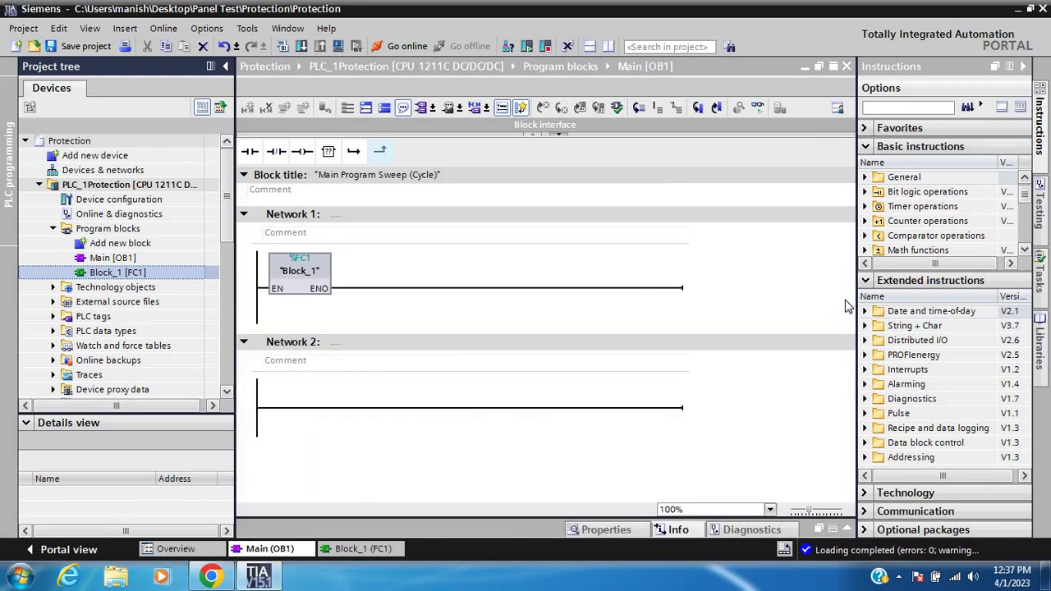
Open the write-protected Block_1 [FC1] read-only and go online with PLC_1Protection
double_click(150, 273)
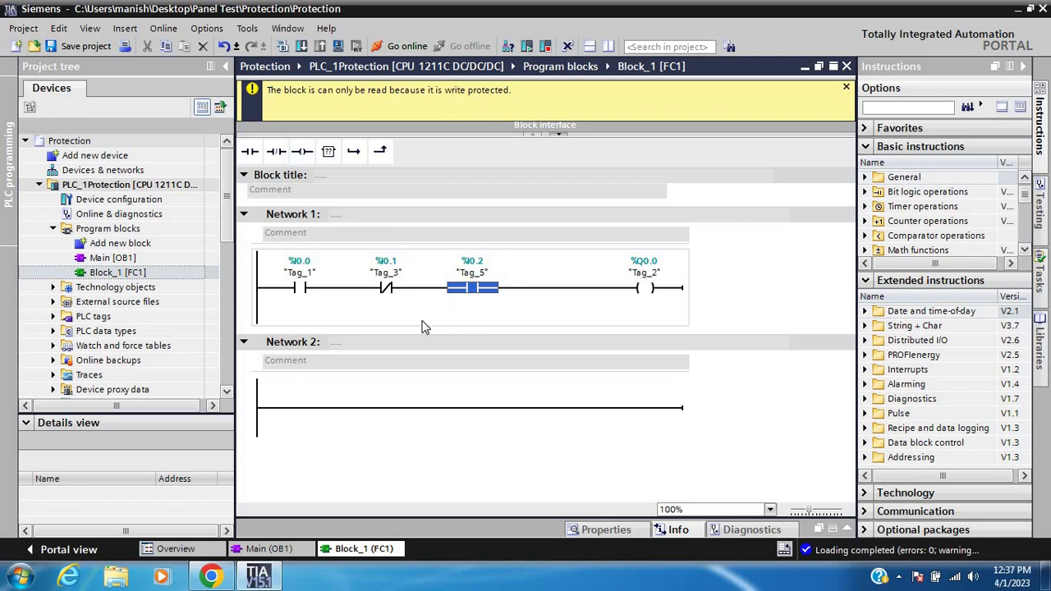
click(402, 45)
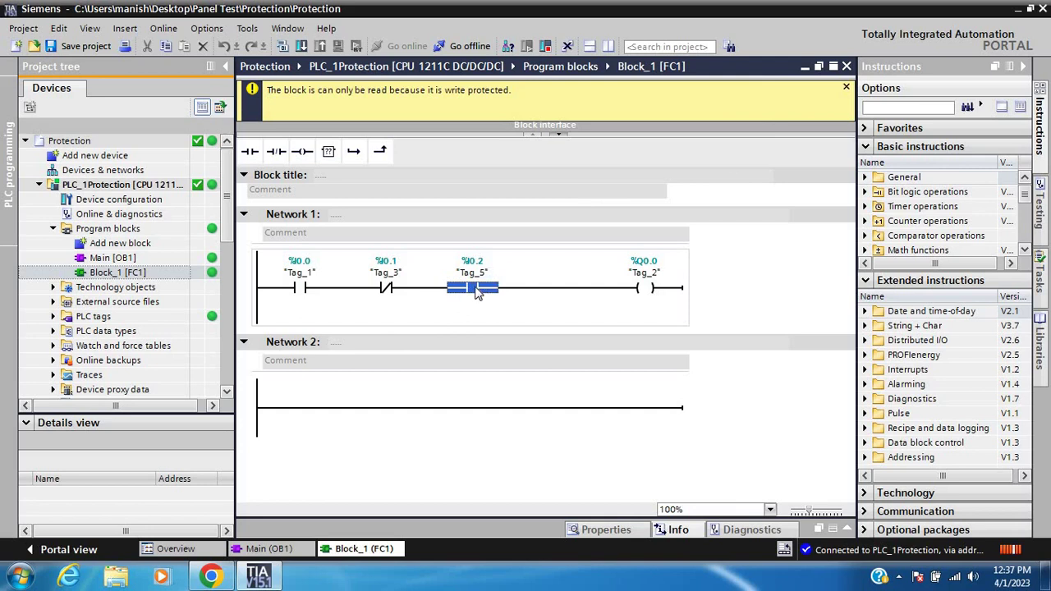
Confirm Network 2 of write-protected FC1 rejects a new contact, then go offline from PLC_1Protection
right_click(475, 289)
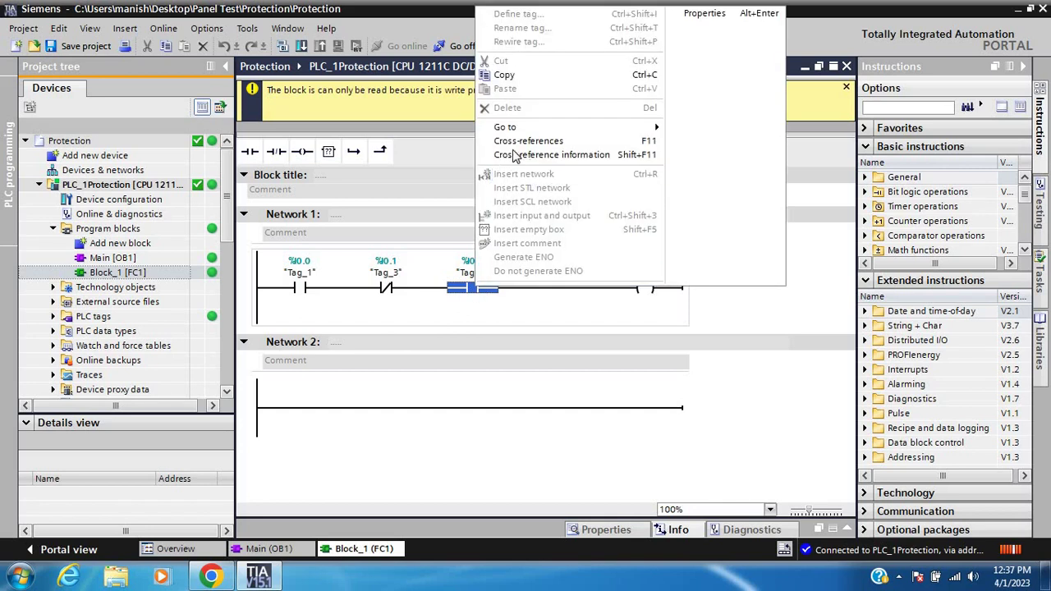
click(416, 462)
click(399, 412)
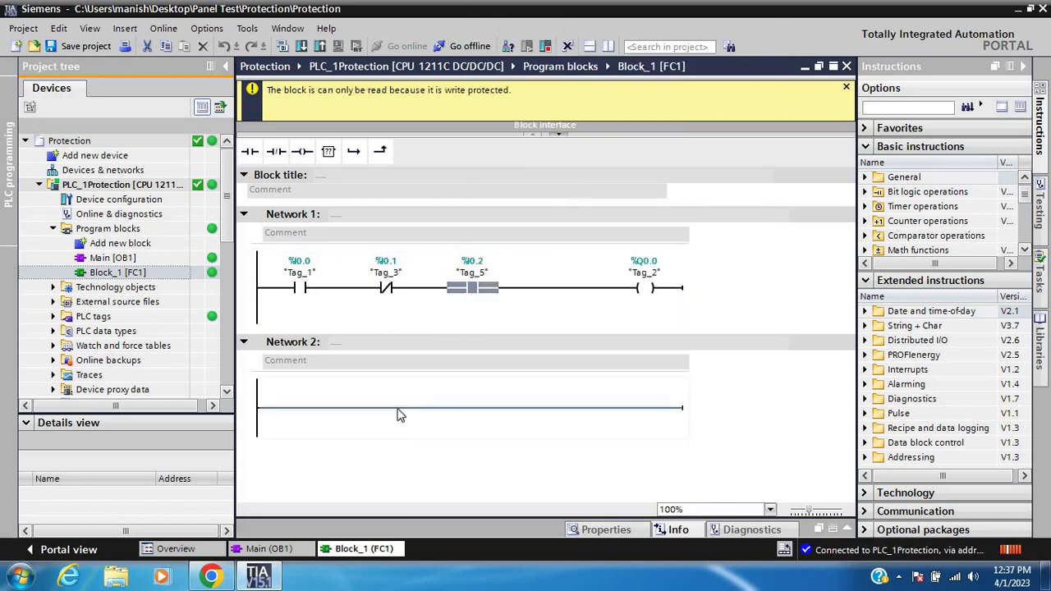
click(251, 155)
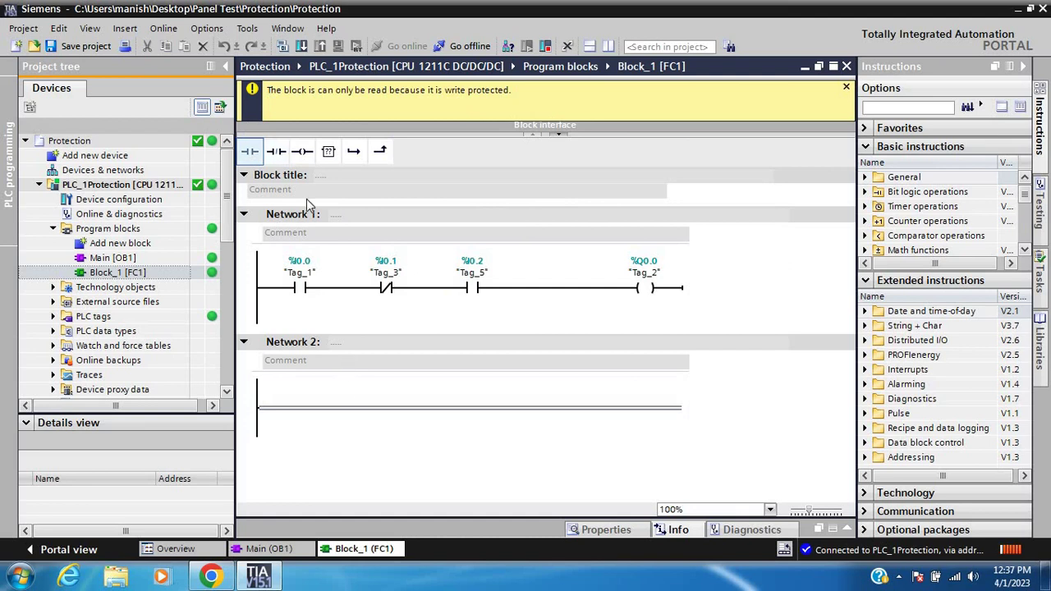
click(371, 415)
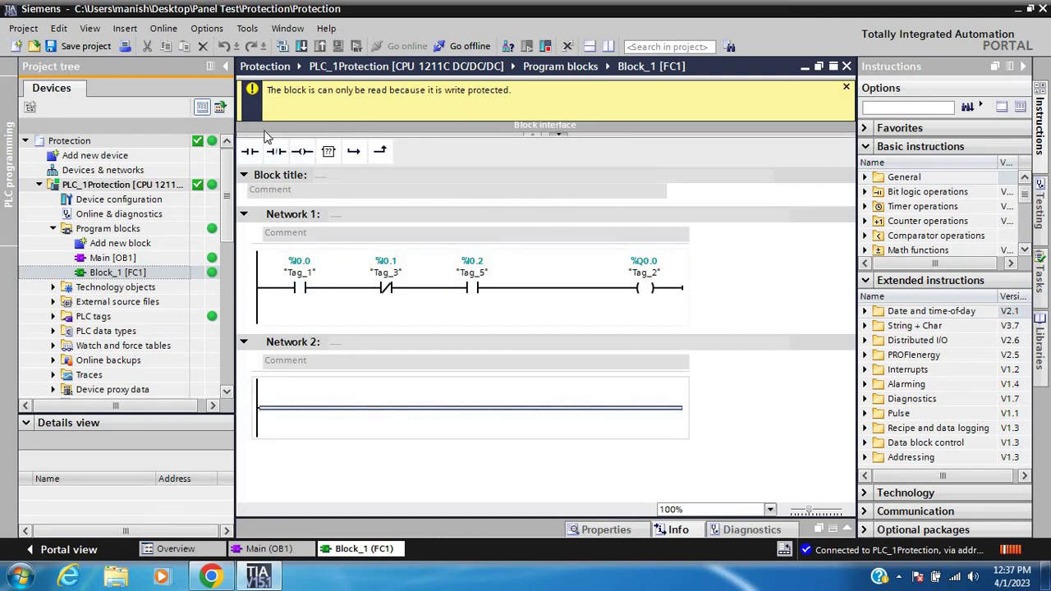
click(249, 151)
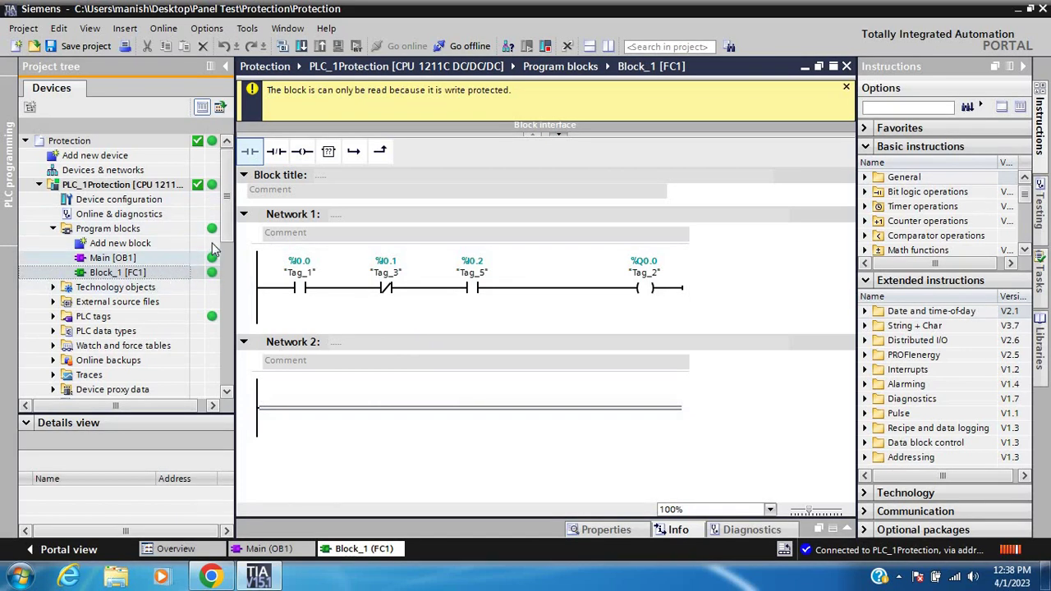
click(451, 46)
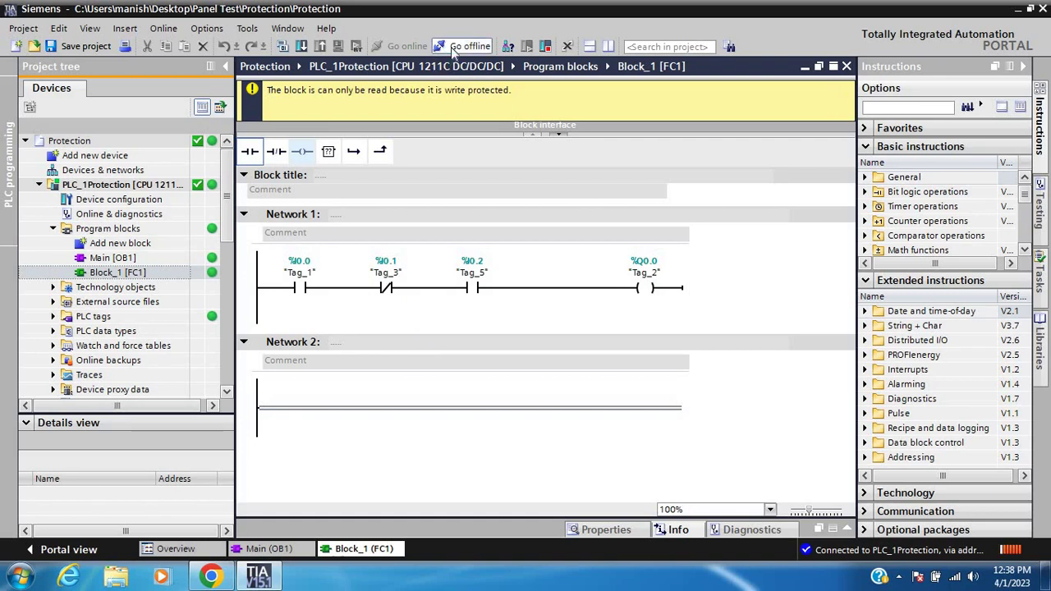
click(129, 187)
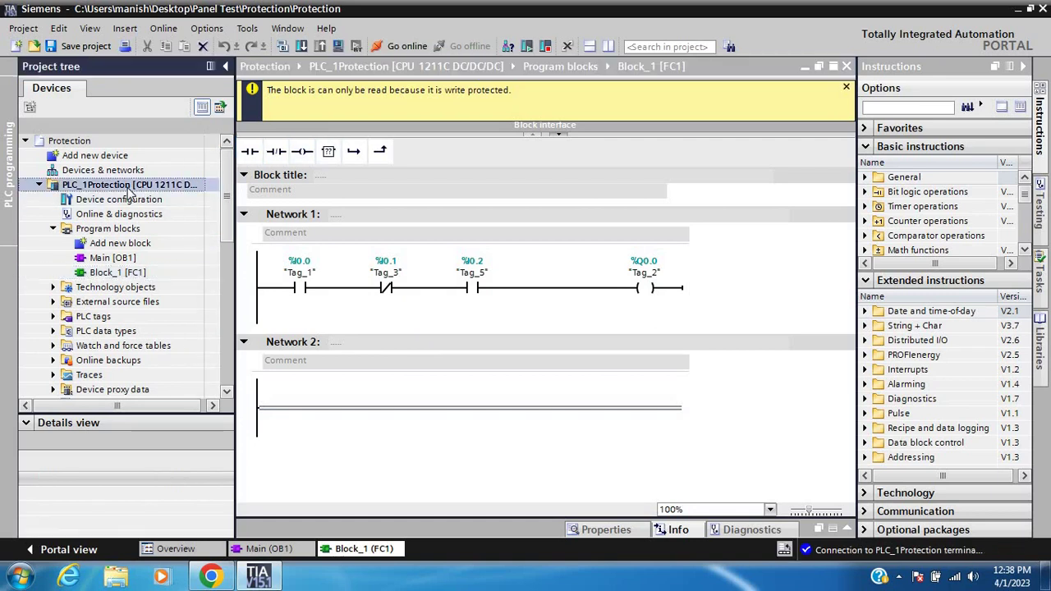
right_click(131, 189)
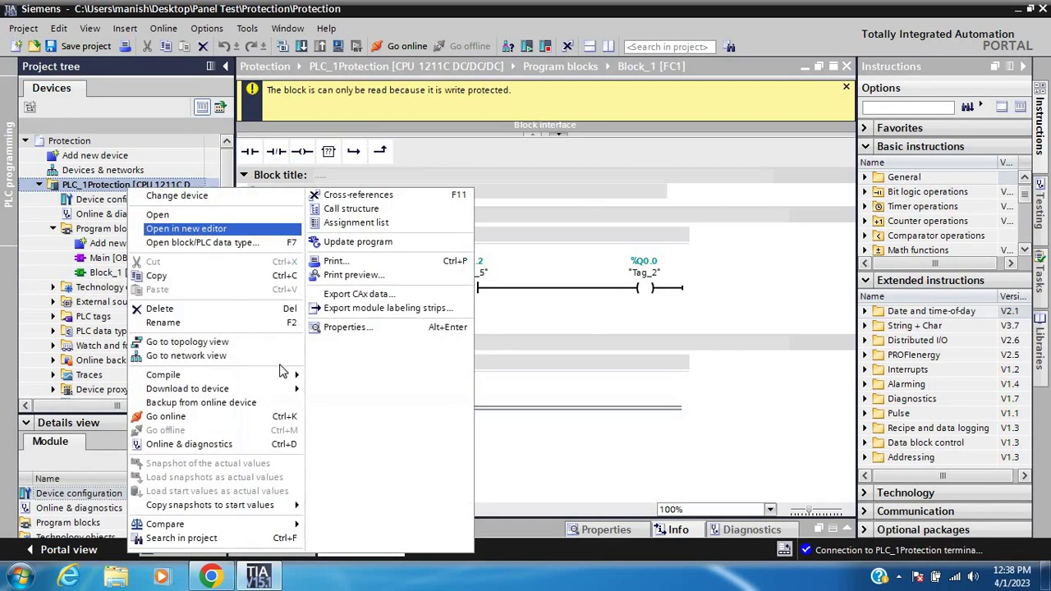
click(342, 327)
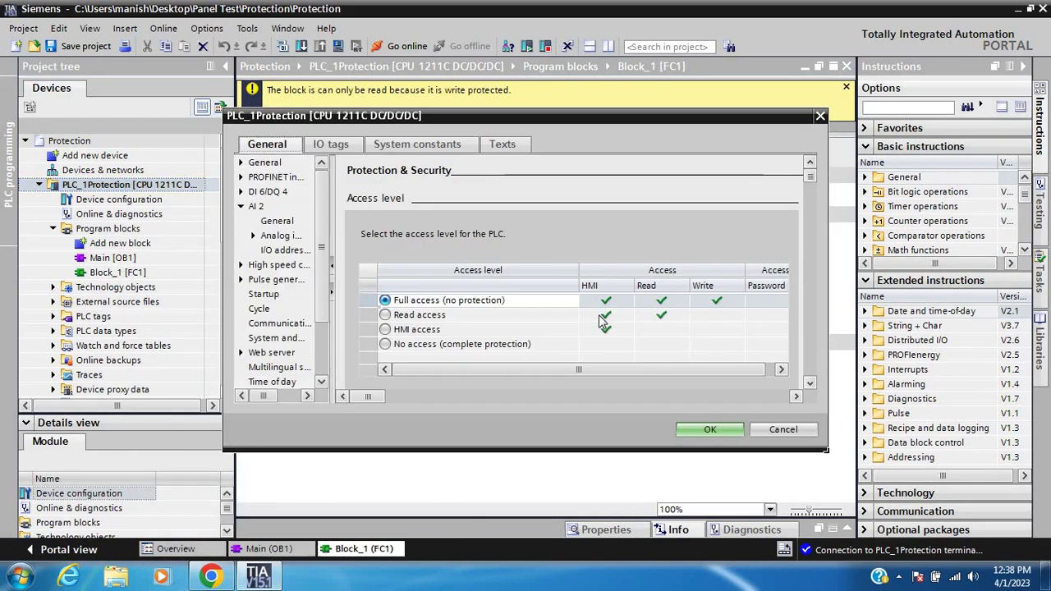
click(708, 430)
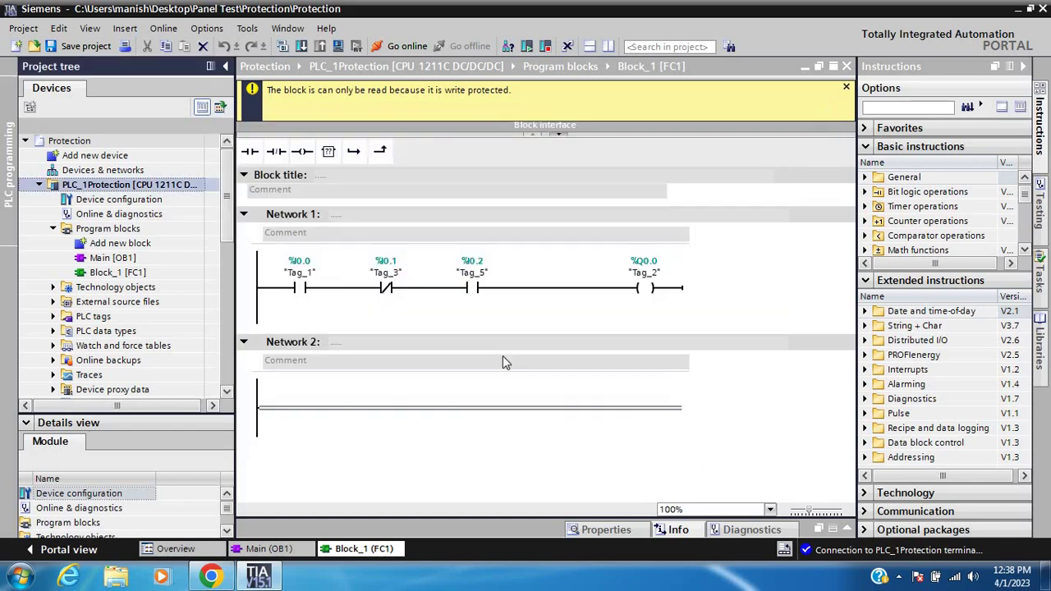
Turn off write protection in Block_1 [FC1] properties, confirming with the block password
right_click(138, 276)
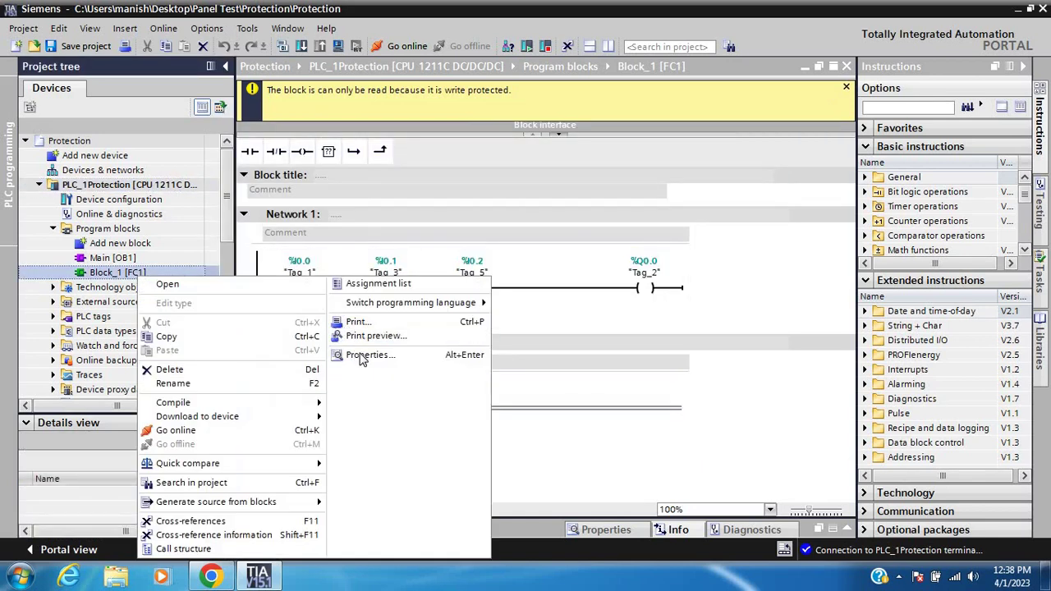
click(366, 355)
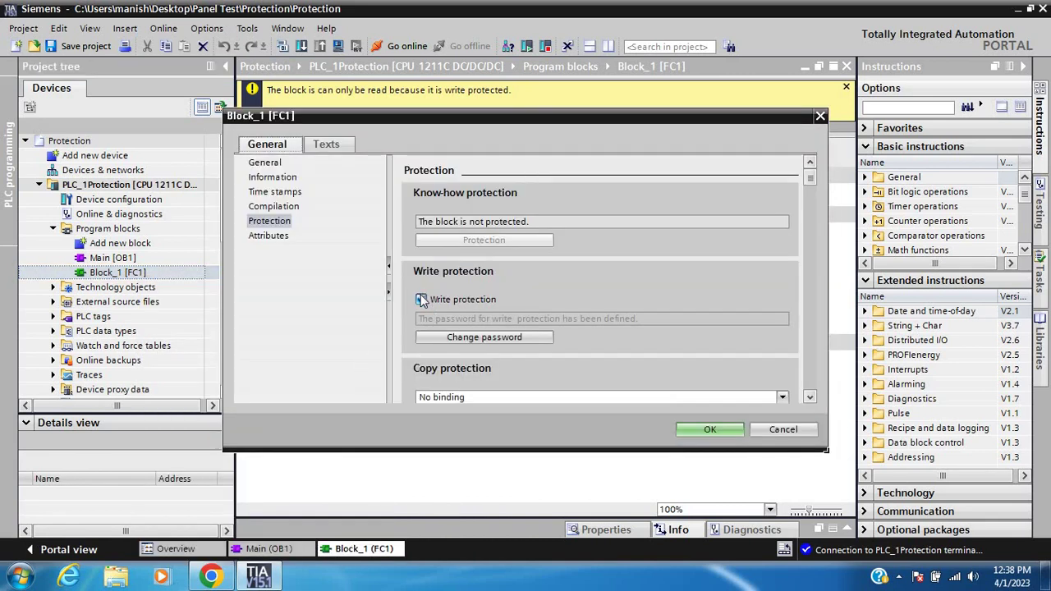
click(421, 299)
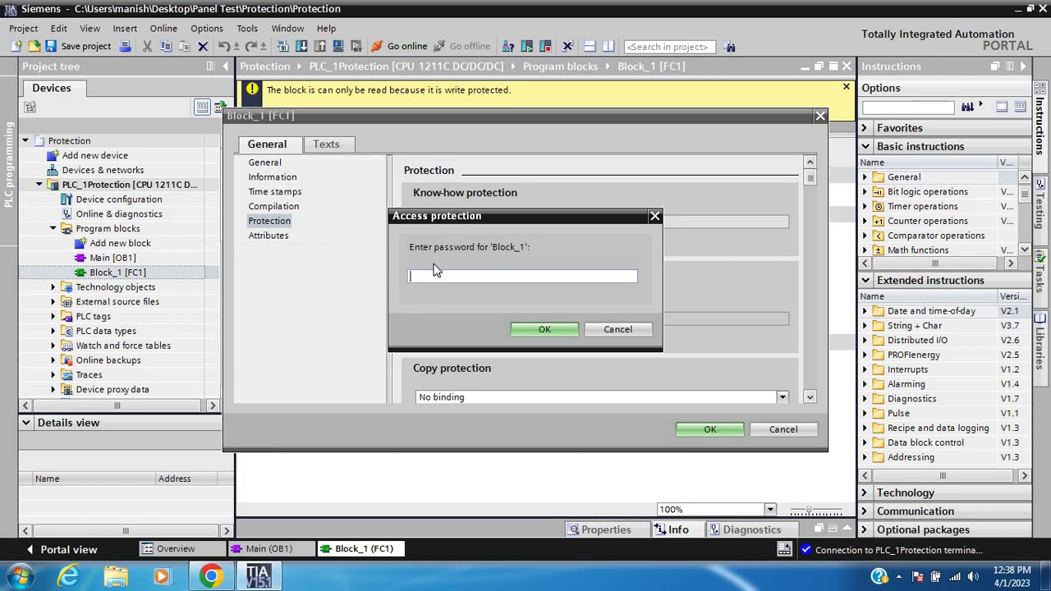
click(536, 328)
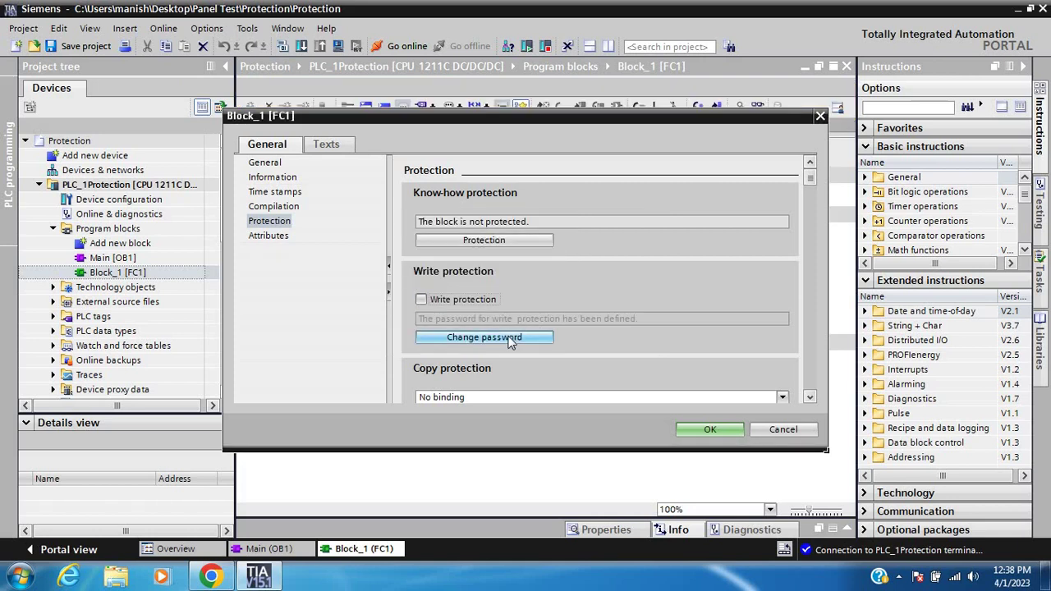
Enter the old password to remove the write-protection password entirely, and apply with OK
click(509, 339)
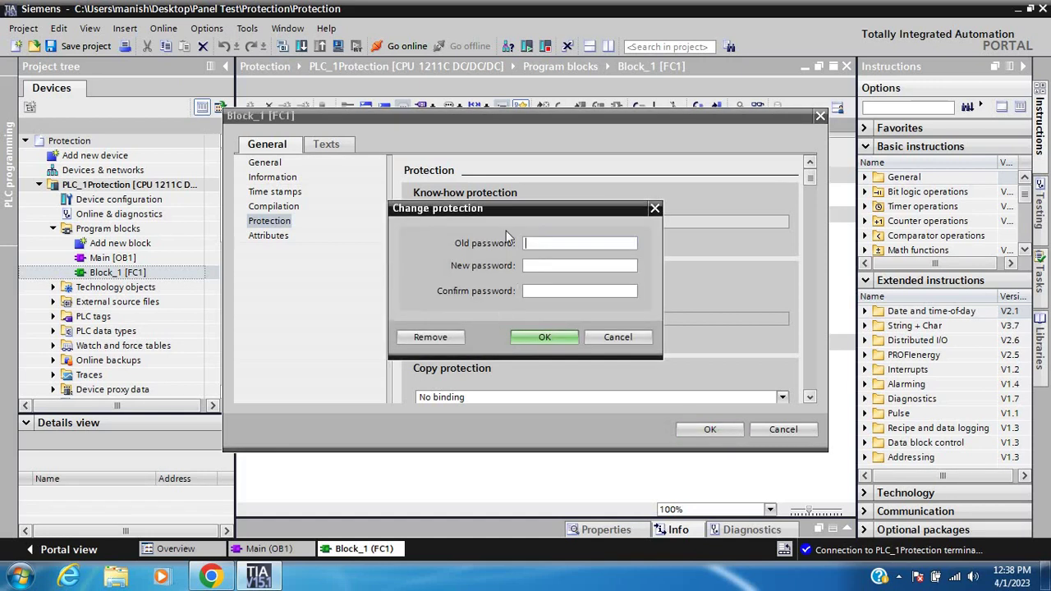
click(534, 243)
text(****)
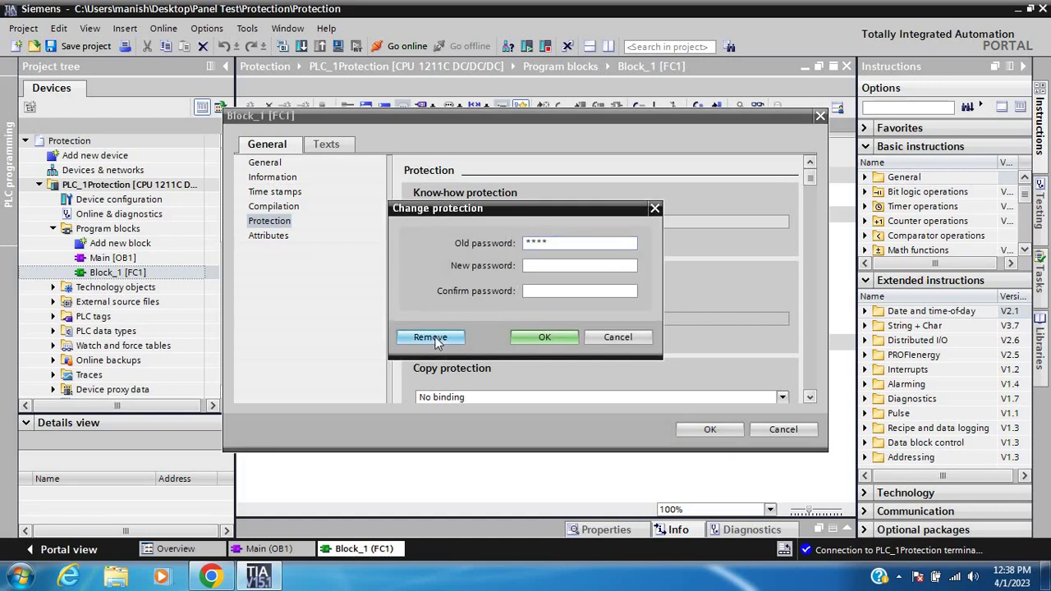
click(433, 338)
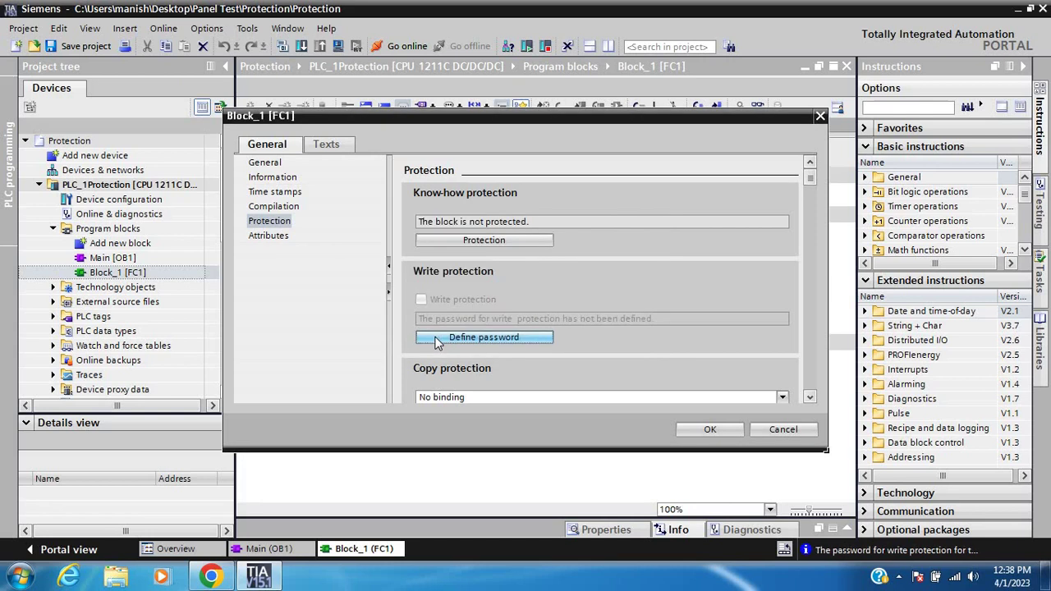
click(707, 429)
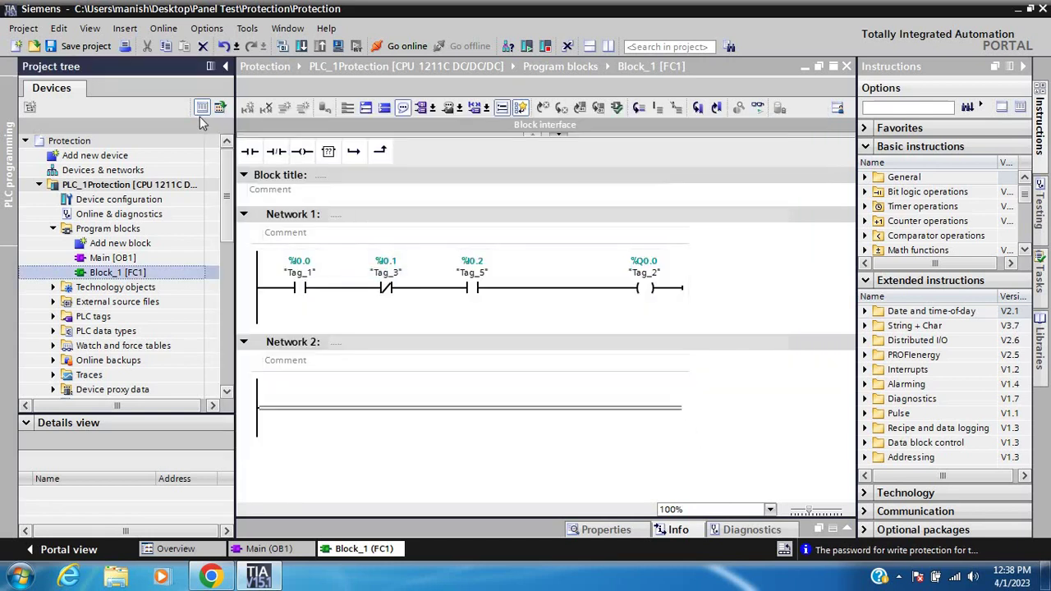
click(407, 46)
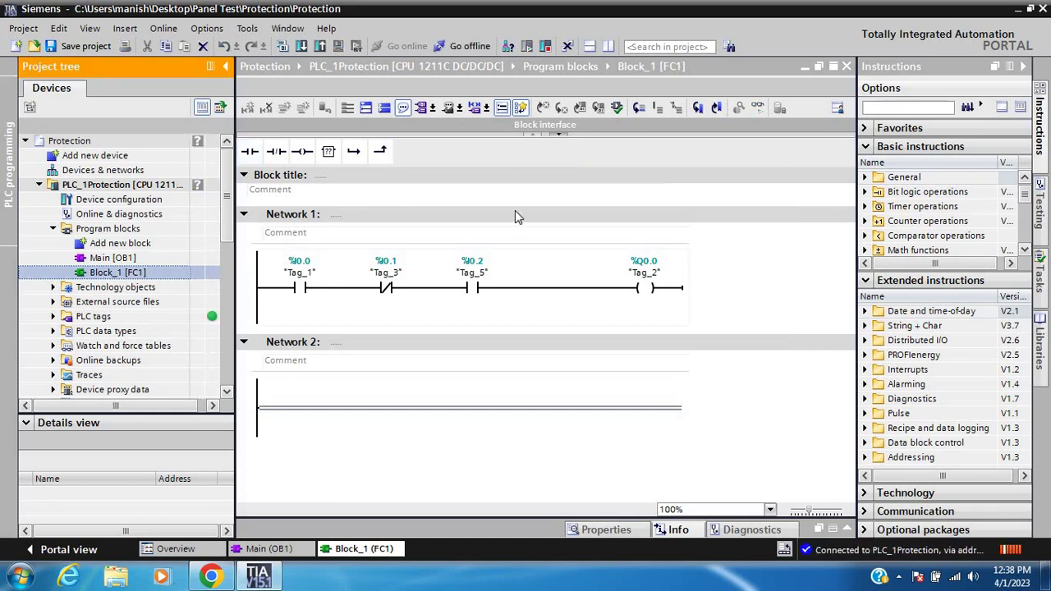
click(756, 108)
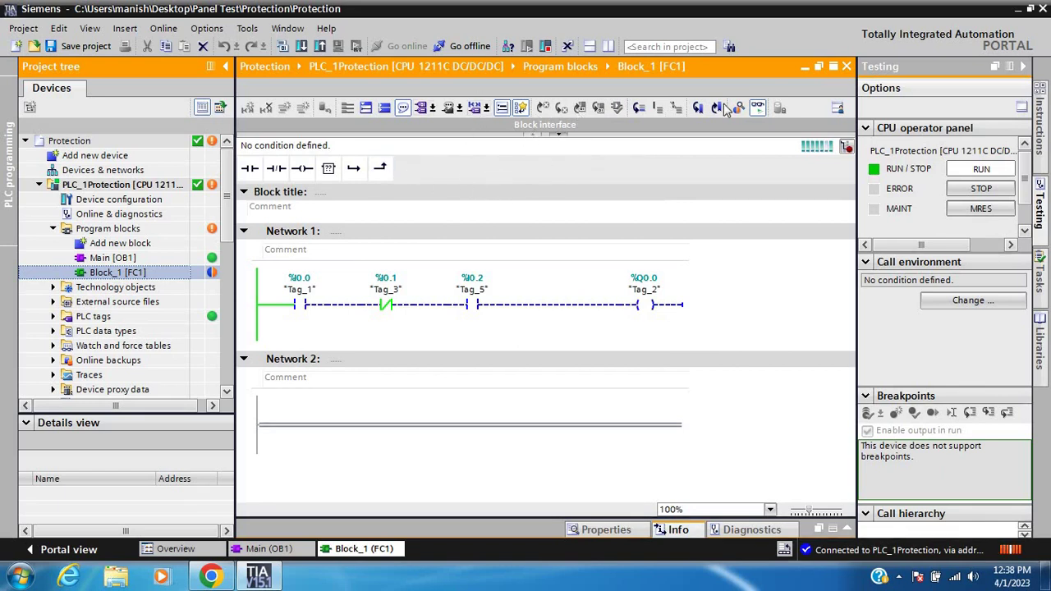
click(757, 111)
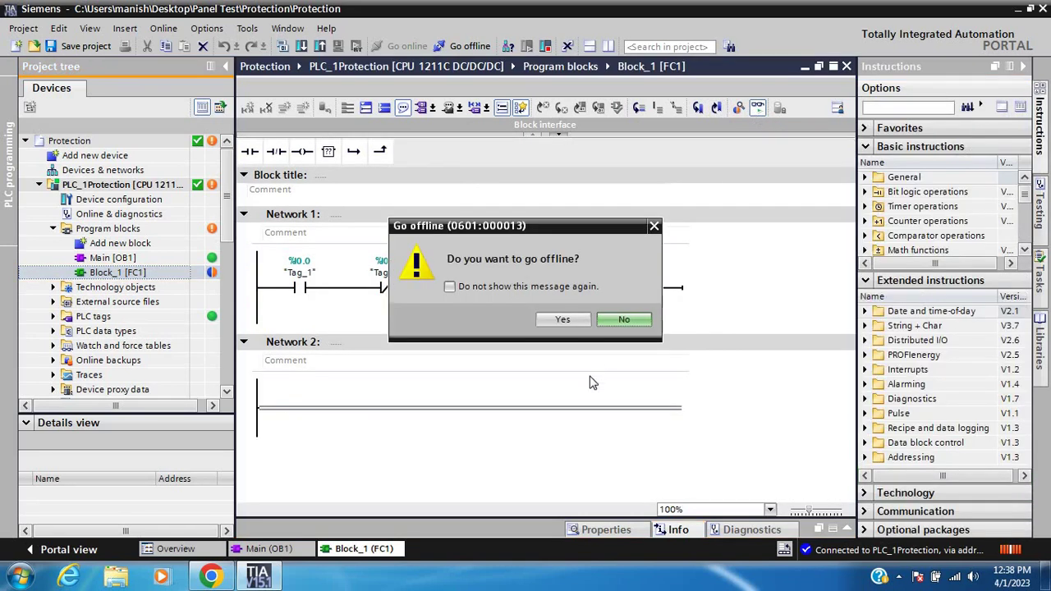
click(564, 319)
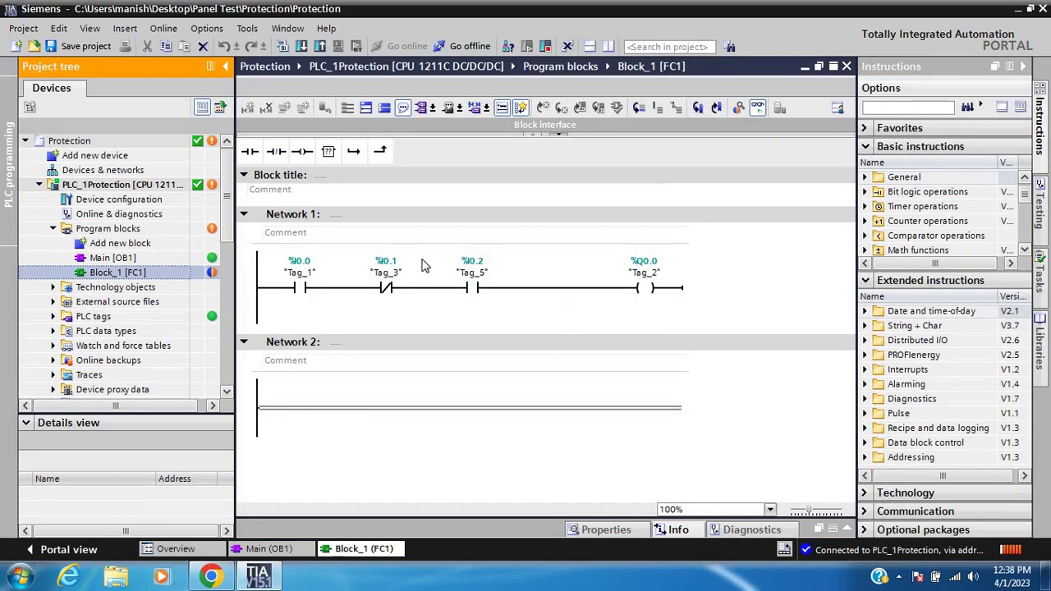
Save the project, then know-how protect Block_1 [FC1] with a new, confirmed password
click(93, 46)
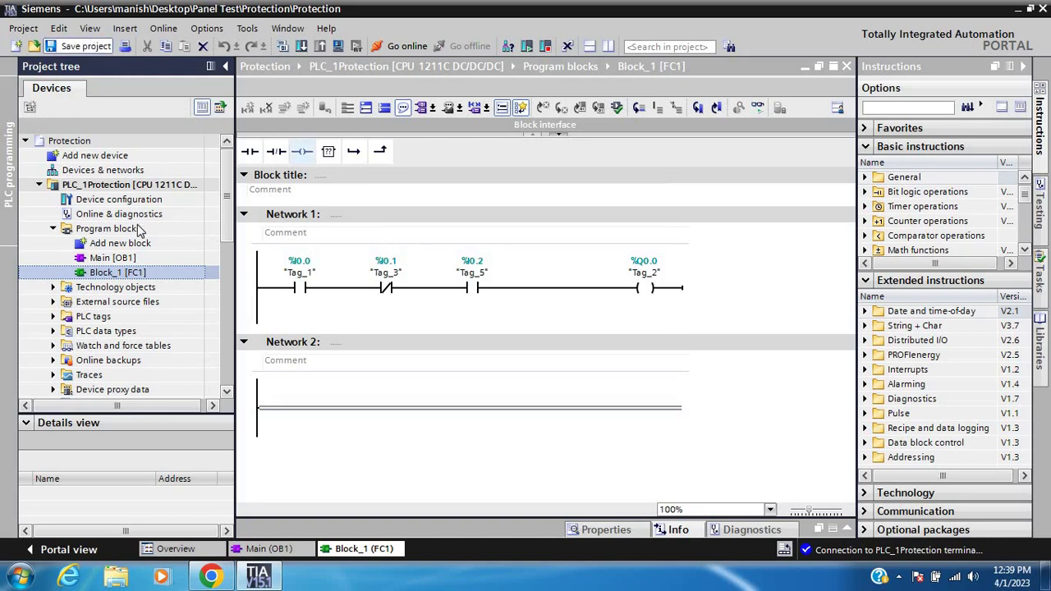
right_click(125, 276)
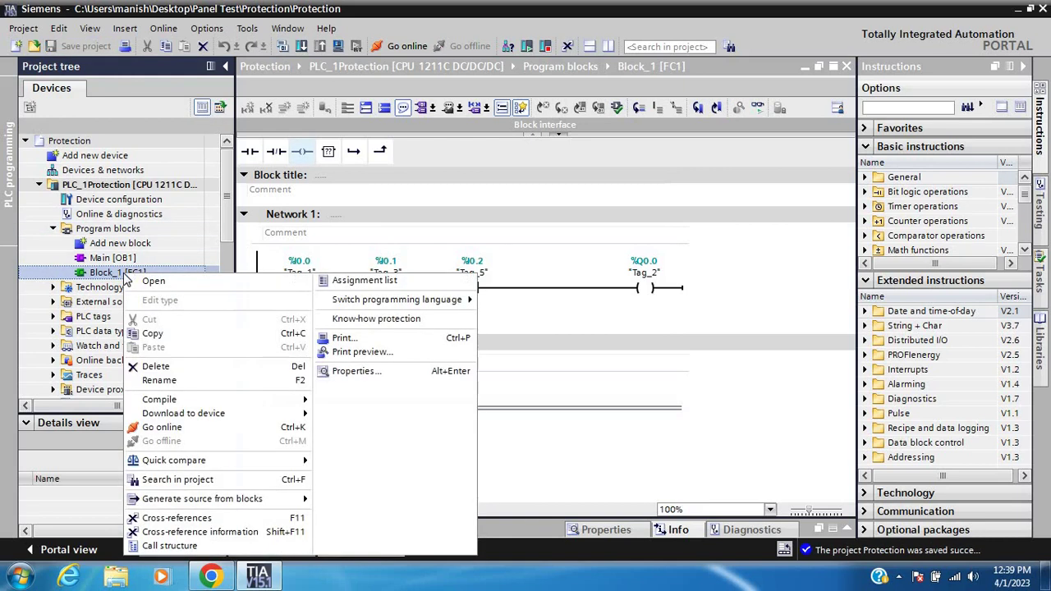
click(356, 372)
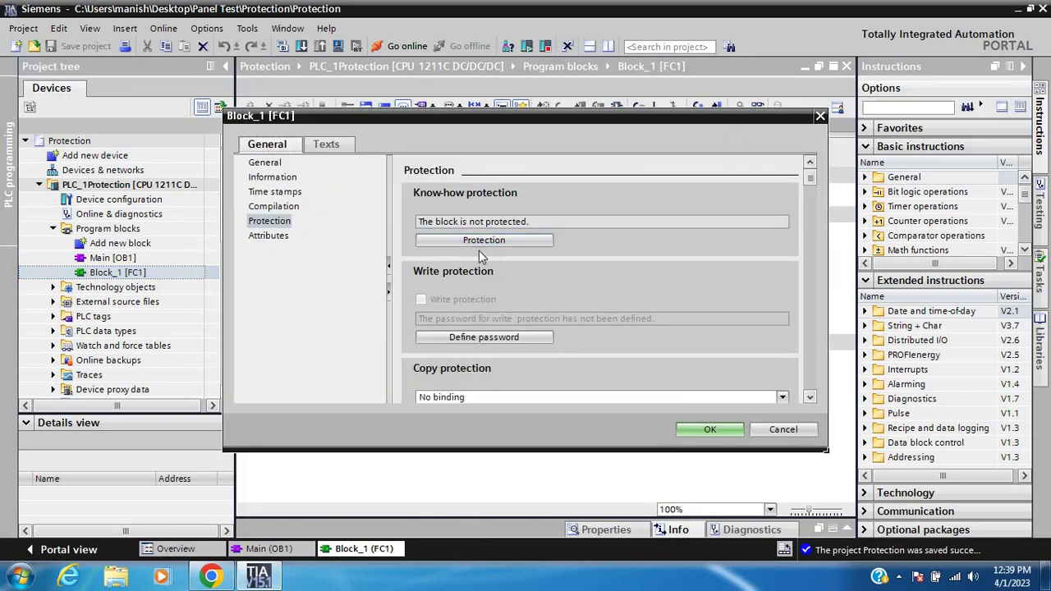
click(478, 242)
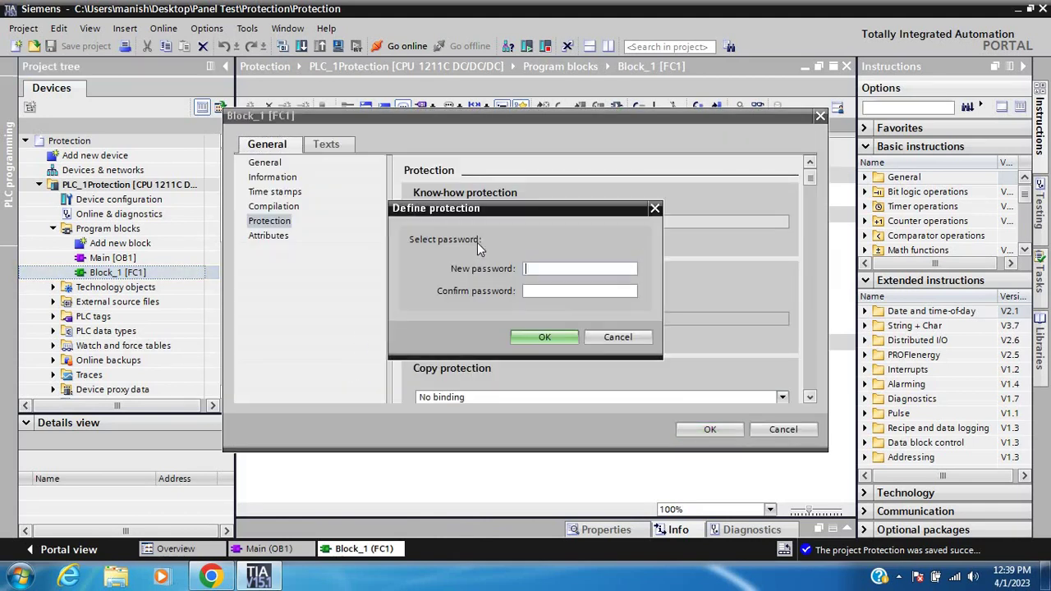
text(1234)
click(533, 290)
click(546, 339)
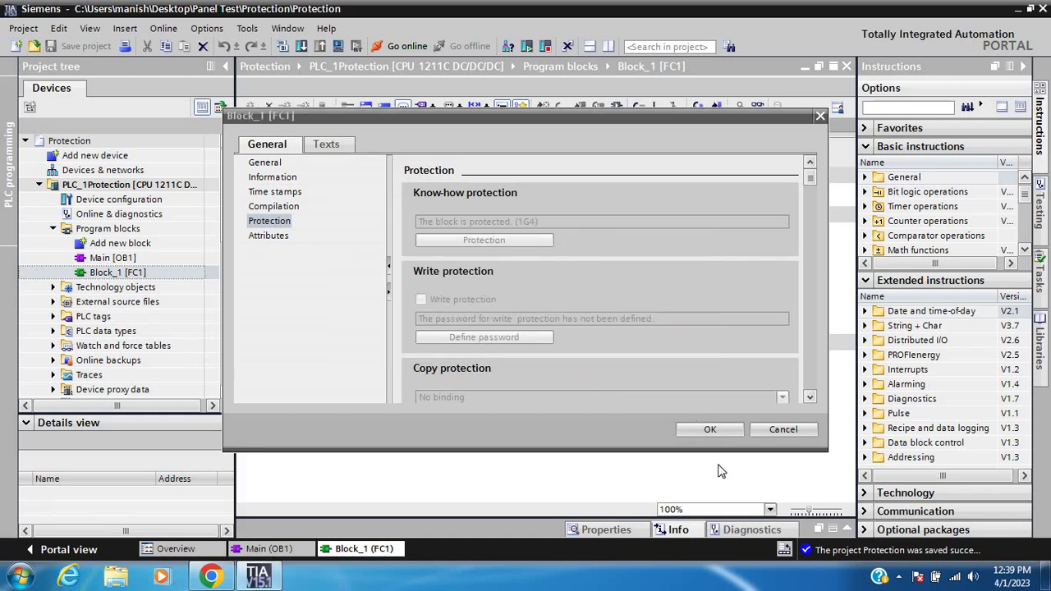
click(708, 431)
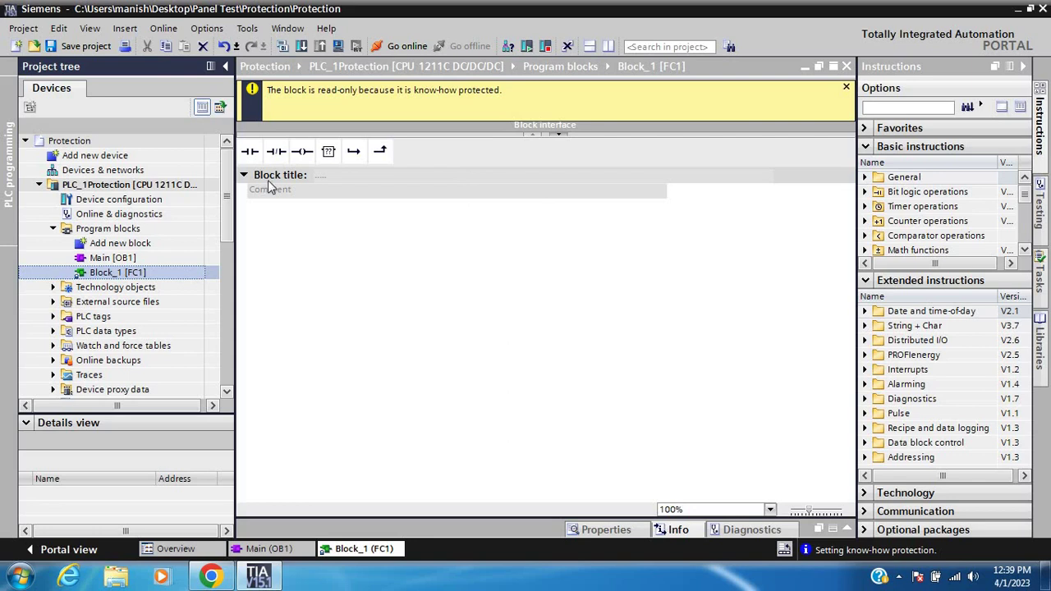
Save the project with the protected block and select the PLC_1Protection device
click(80, 48)
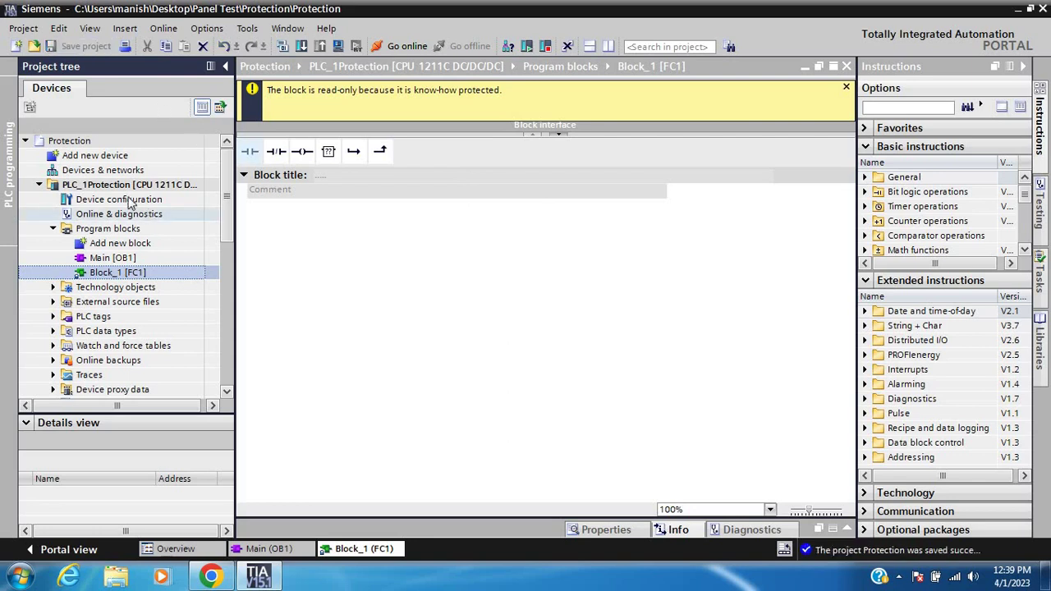
click(123, 186)
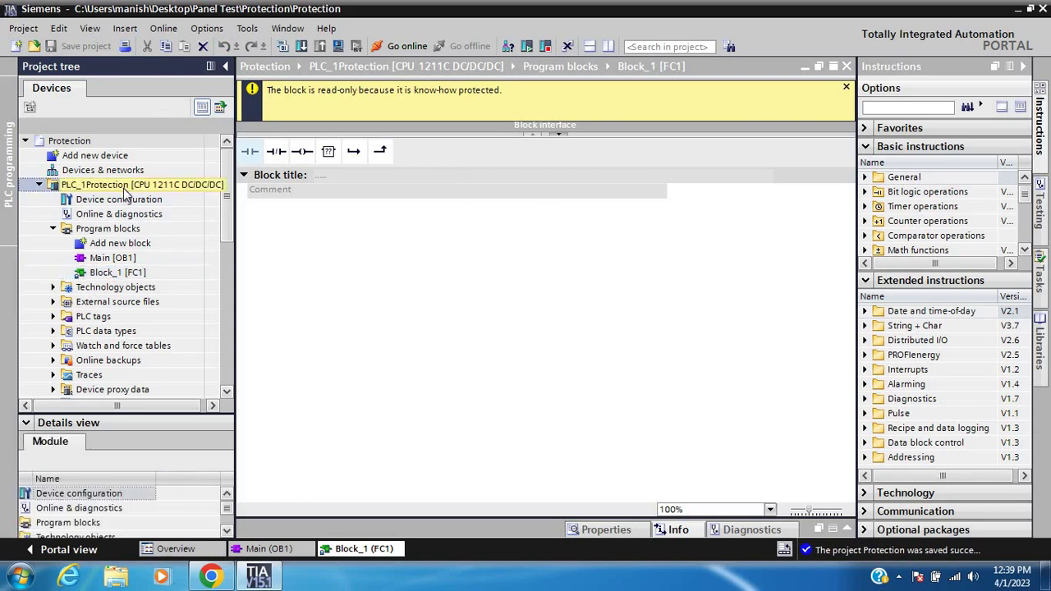